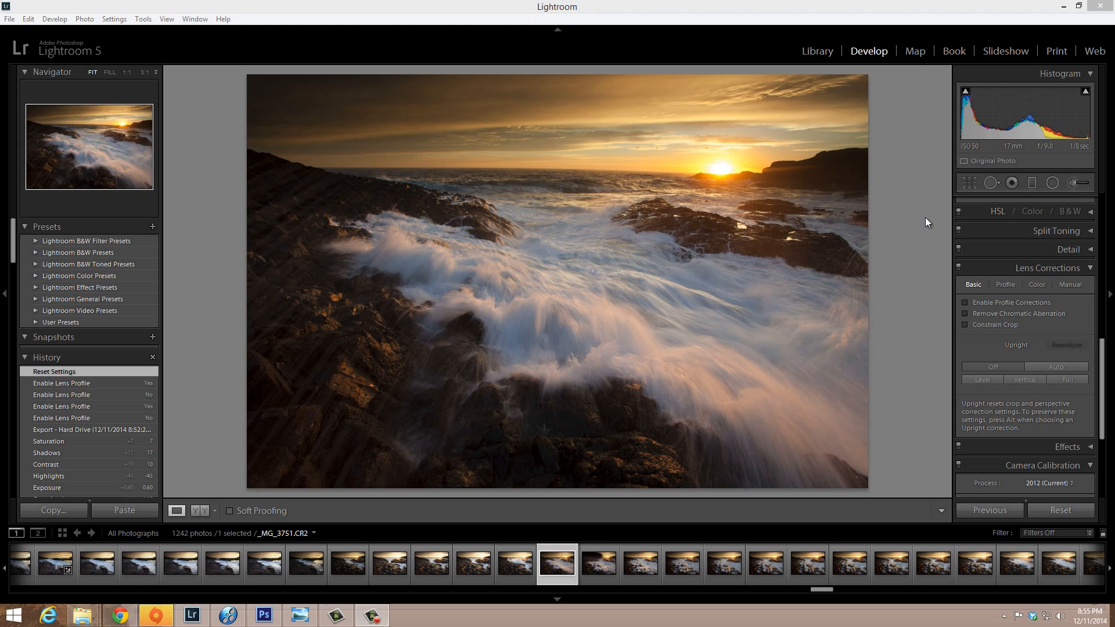
# Enable lens profile corrections and chromatic aberration removal for the seascape photo.
pyautogui.moveTo(1106, 361); pyautogui.dragTo(1104, 206)
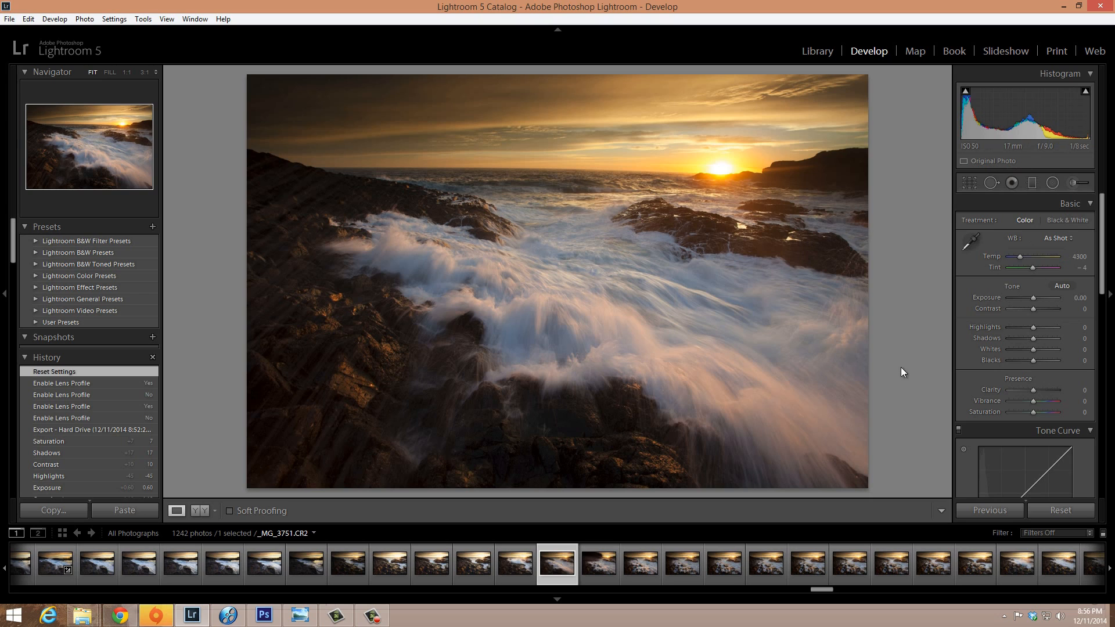
pyautogui.moveTo(1104, 227); pyautogui.dragTo(1104, 385)
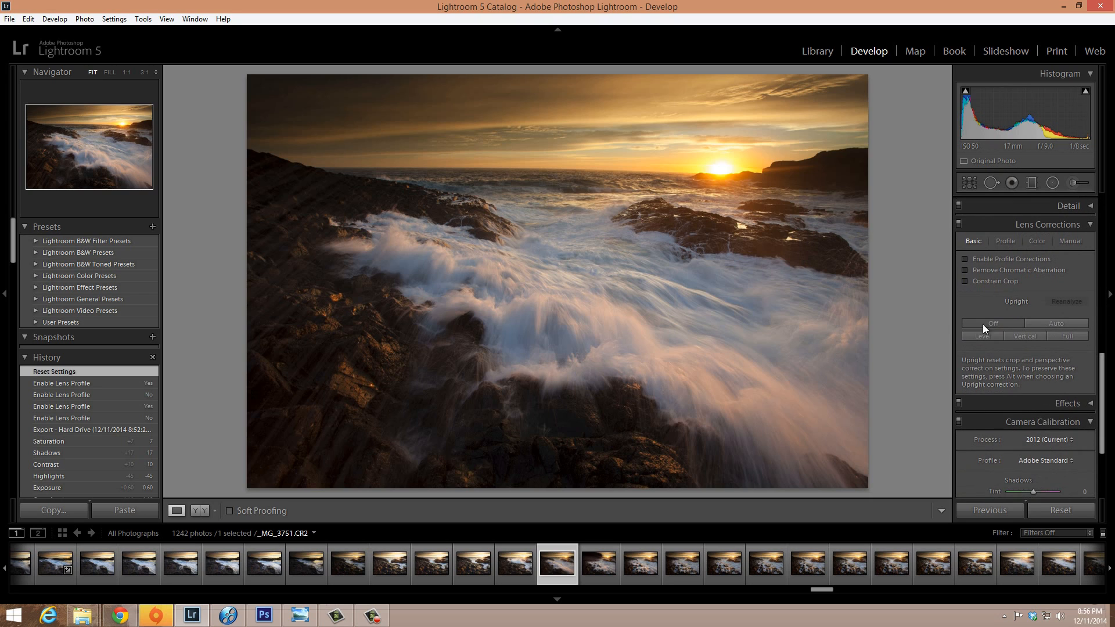
pyautogui.click(964, 260)
pyautogui.click(964, 261)
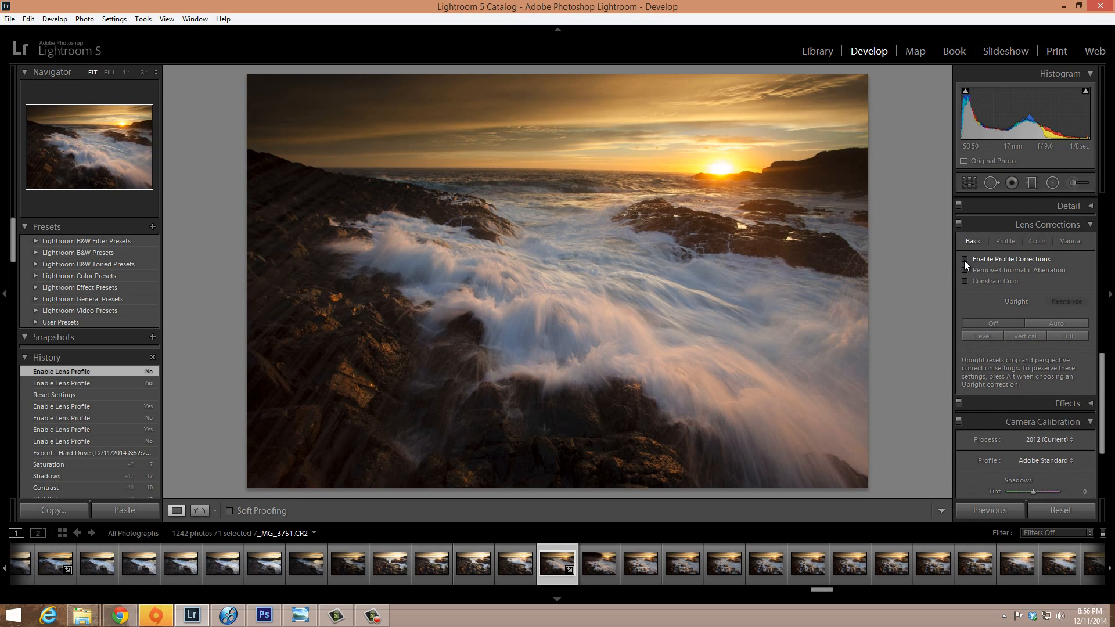
pyautogui.click(964, 261)
pyautogui.click(964, 261)
pyautogui.click(964, 260)
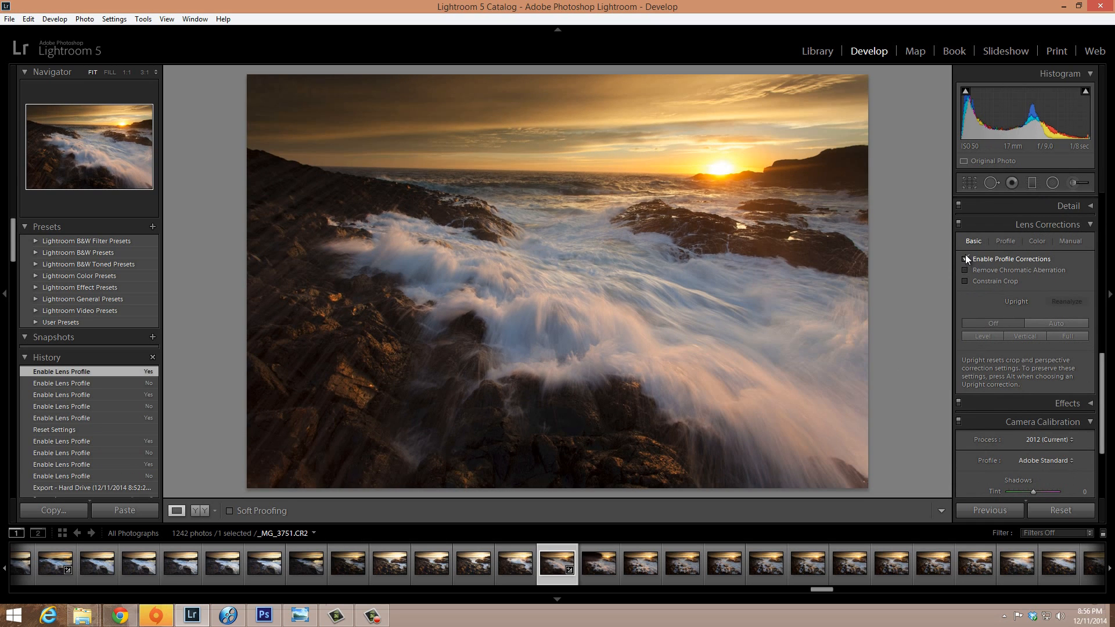
pyautogui.click(964, 270)
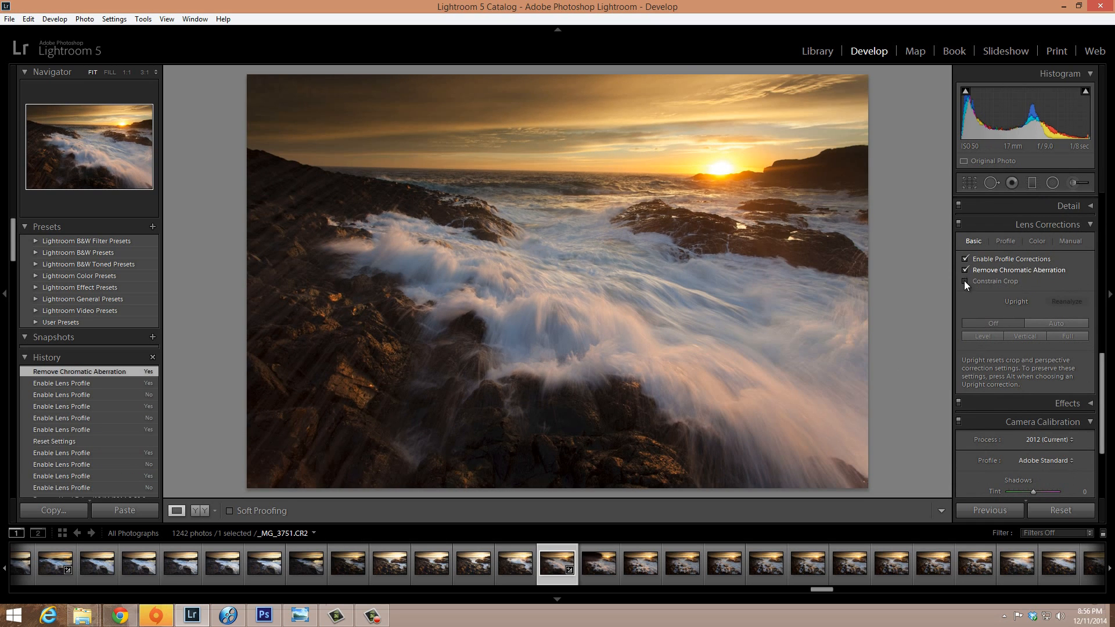
# Straighten the horizon with the Crop & Straighten tool by setting the angle to -1.10.
pyautogui.scroll(10, 1087, 325)
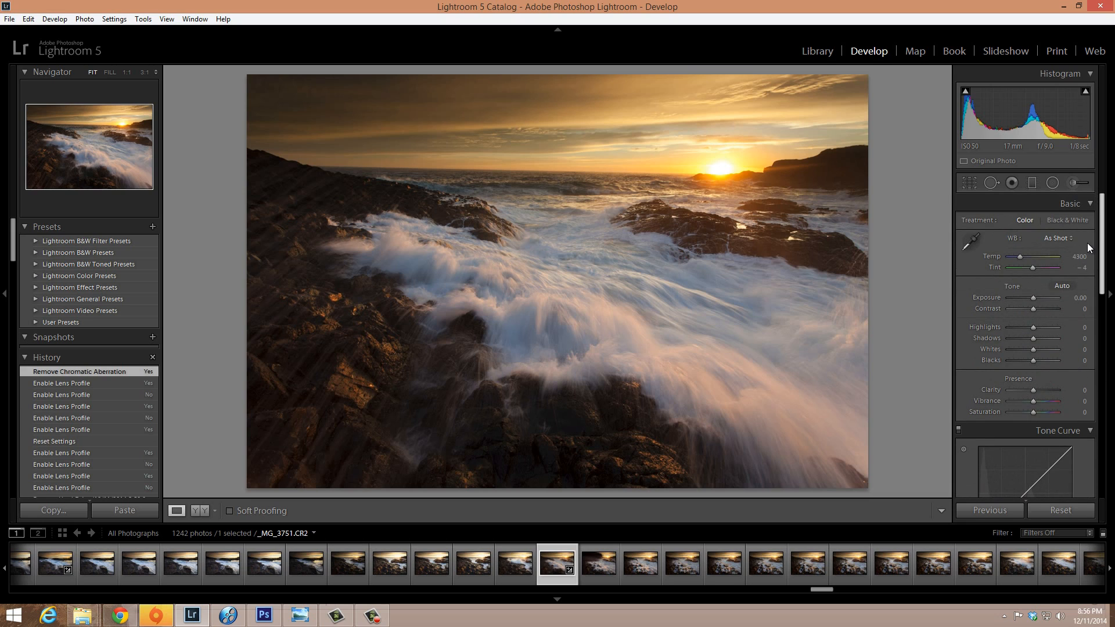
pyautogui.click(971, 187)
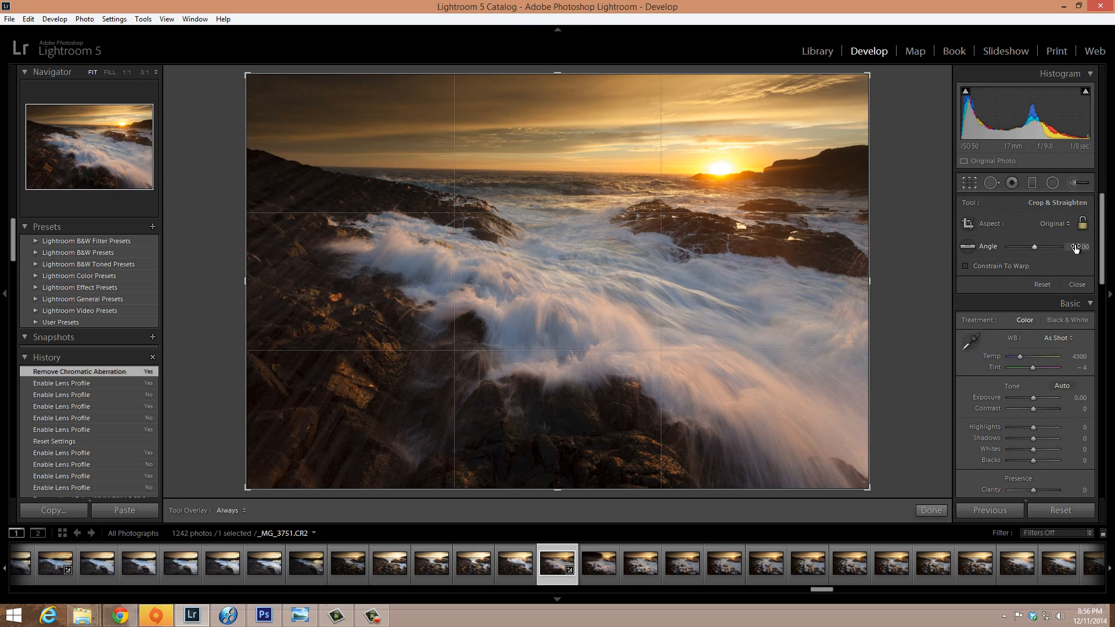
pyautogui.moveTo(1082, 248); pyautogui.dragTo(1076, 249)
pyautogui.press('r')
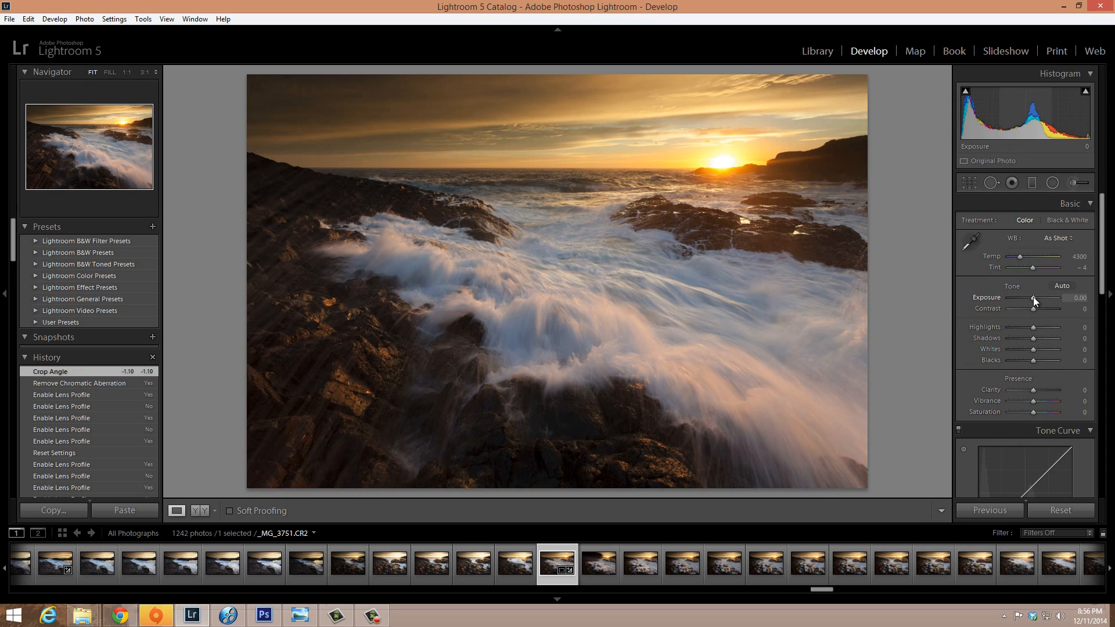
# Raise the photo's exposure to +0.60 and lower the highlights to -43.
pyautogui.moveTo(1036, 300); pyautogui.dragTo(1038, 302)
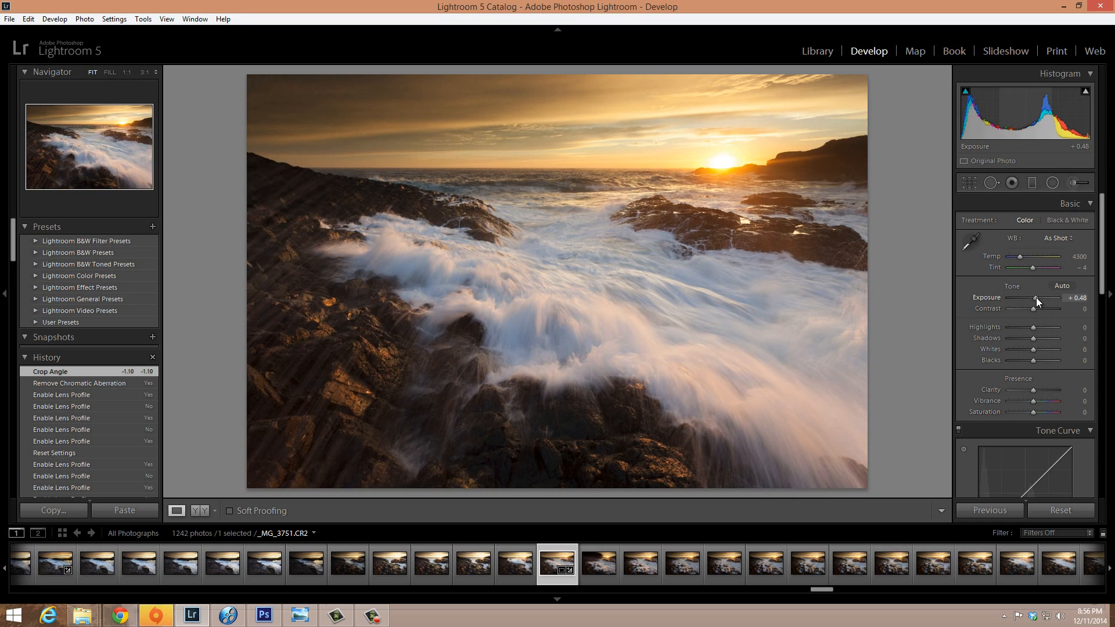
pyautogui.moveTo(1037, 297); pyautogui.dragTo(1037, 297)
pyautogui.moveTo(1036, 297); pyautogui.dragTo(1037, 297)
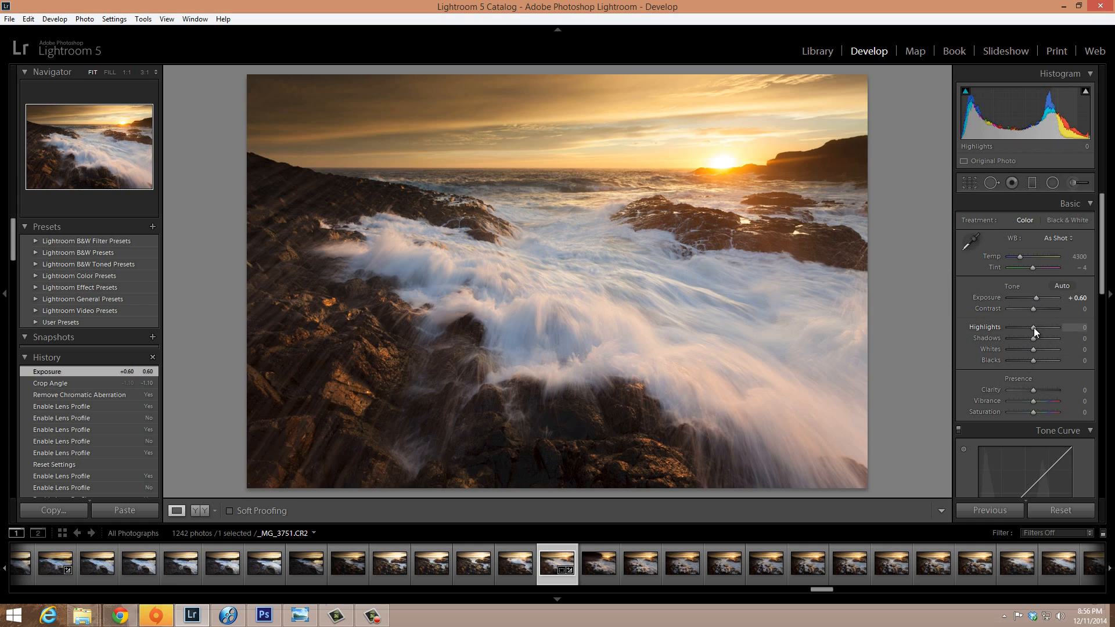
pyautogui.moveTo(1033, 327); pyautogui.dragTo(1023, 328)
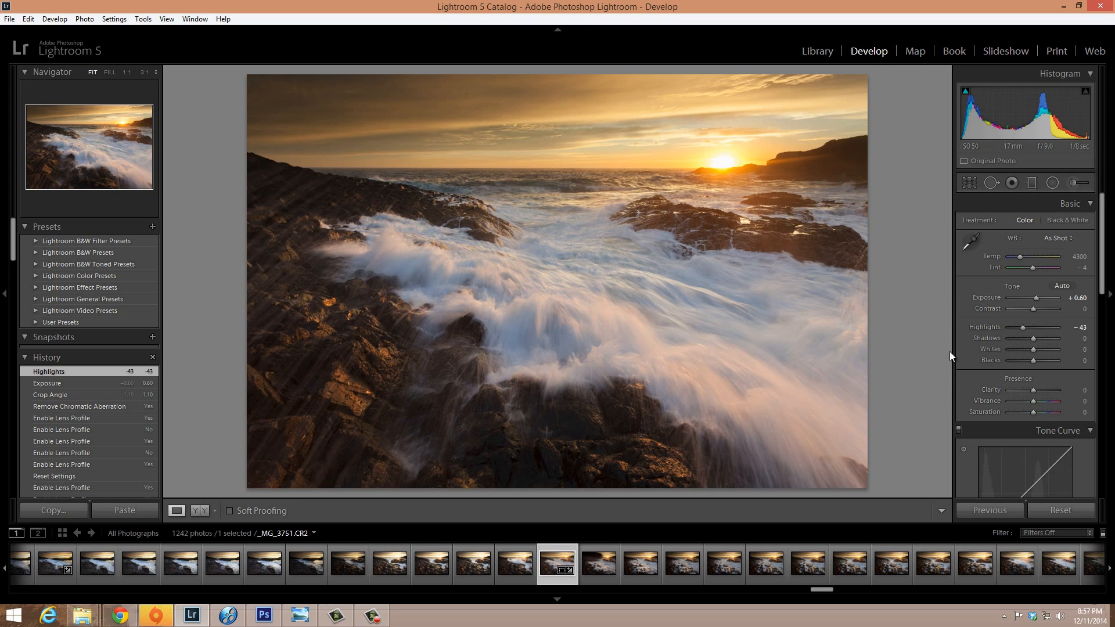
# Set the photo's contrast to +10 and shadows to +19.
pyautogui.moveTo(1033, 309); pyautogui.dragTo(1036, 309)
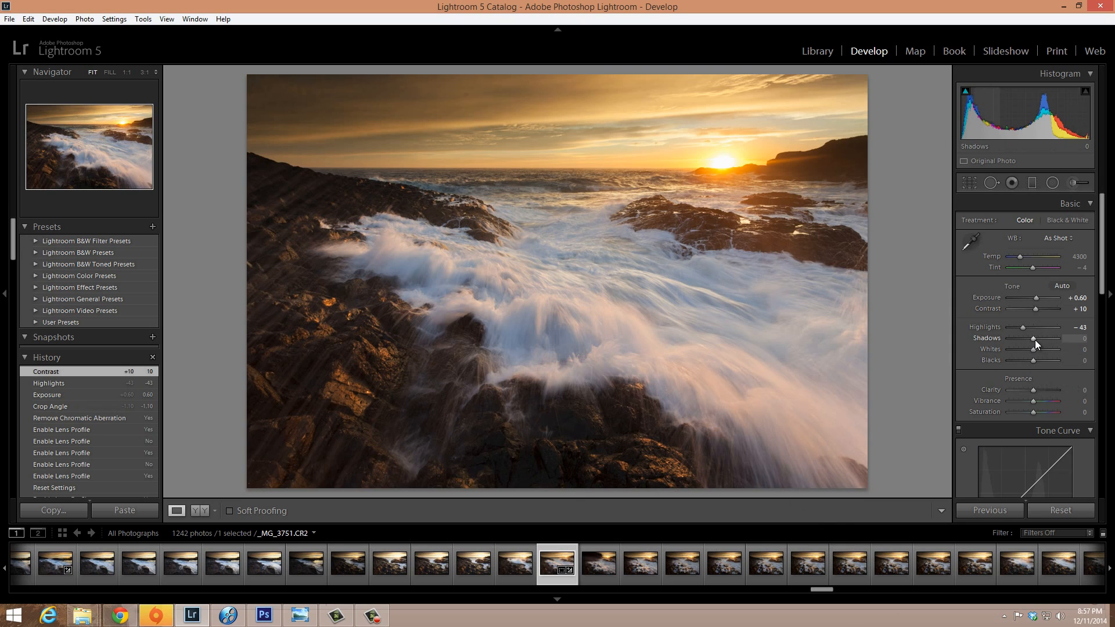
pyautogui.moveTo(1036, 338); pyautogui.dragTo(1040, 338)
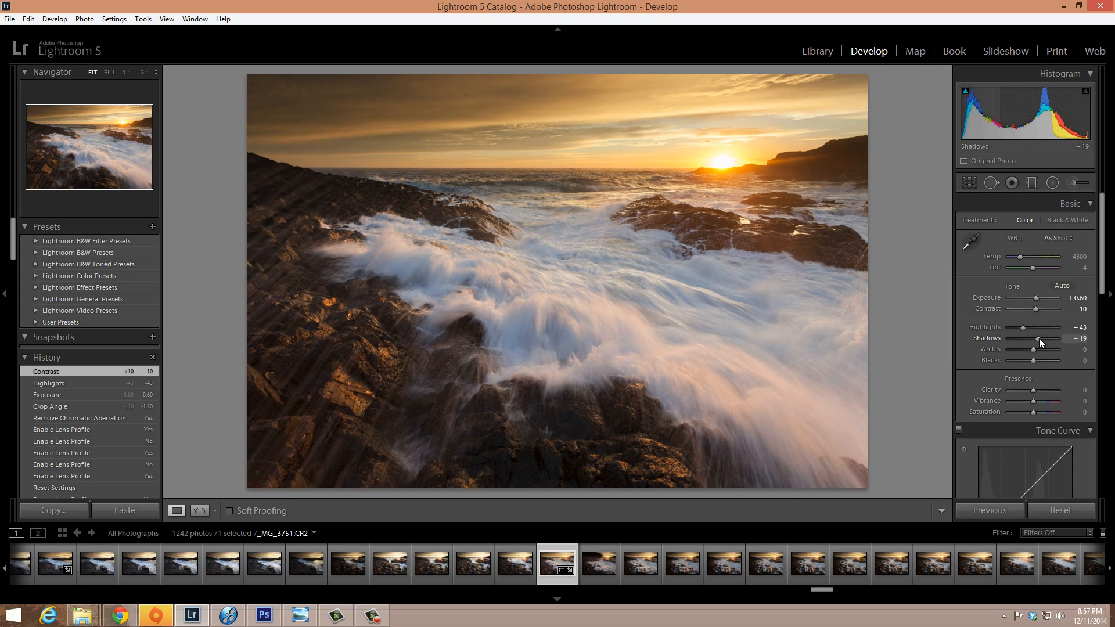
pyautogui.moveTo(1040, 338); pyautogui.dragTo(1039, 338)
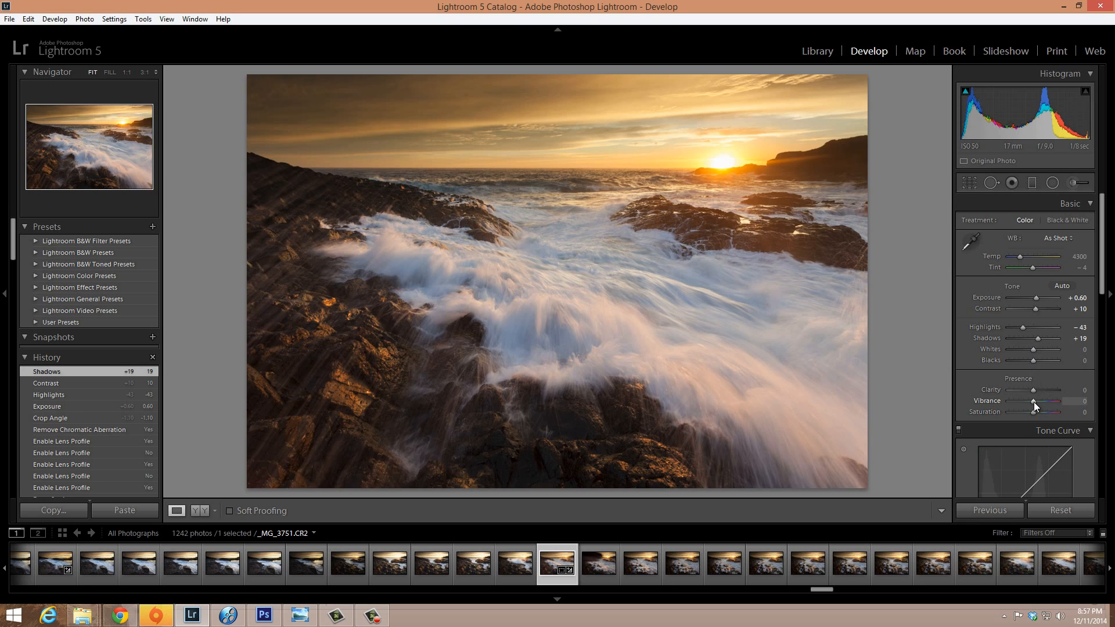
# Increase the photo's saturation to +7, leaving vibrance at 0.
pyautogui.moveTo(1043, 400)
pyautogui.mouseDown()
pyautogui.moveTo(1032, 401)
pyautogui.moveTo(1062, 405)
pyautogui.moveTo(1033, 405)
pyautogui.mouseUp()
pyautogui.moveTo(1034, 414)
pyautogui.mouseDown()
pyautogui.moveTo(1056, 412)
pyautogui.moveTo(1035, 416)
pyautogui.mouseUp()
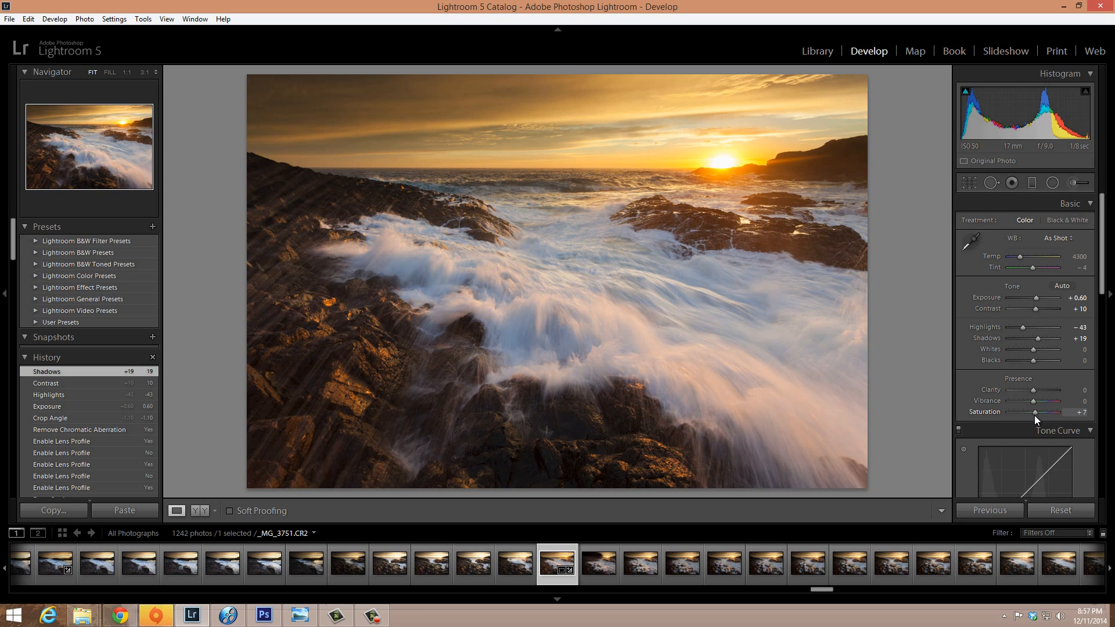
pyautogui.moveTo(1034, 416); pyautogui.dragTo(1034, 415)
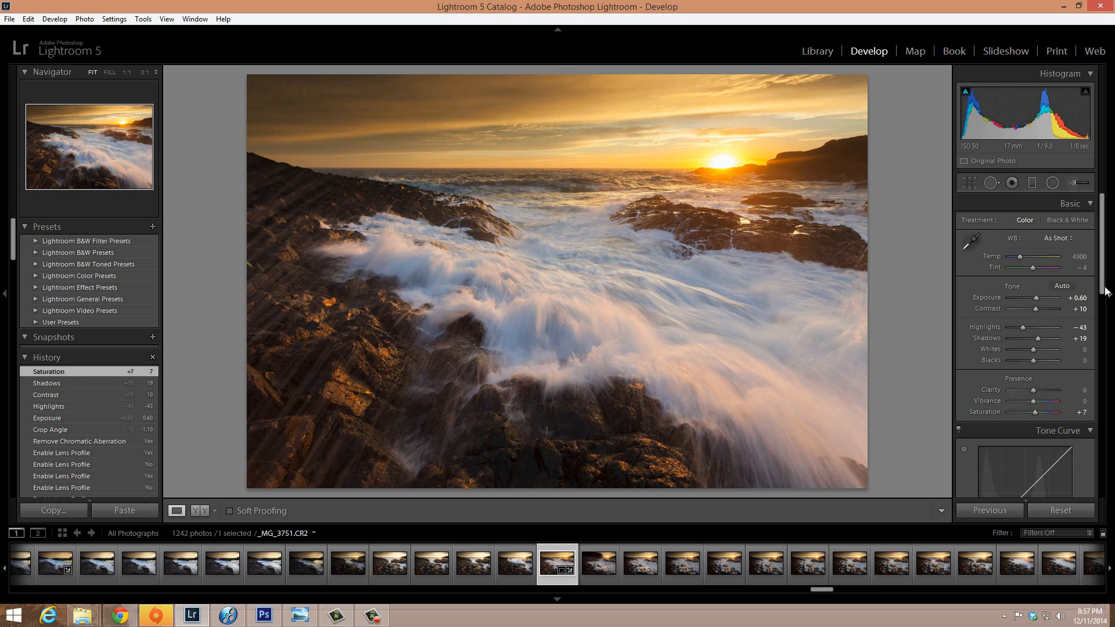
pyautogui.moveTo(1102, 283); pyautogui.dragTo(1111, 246)
# Export the photo as a TIFF to F:\Photography\2014TIFFS, overwriting the existing _MG_3751.tif.
pyautogui.click(9, 20)
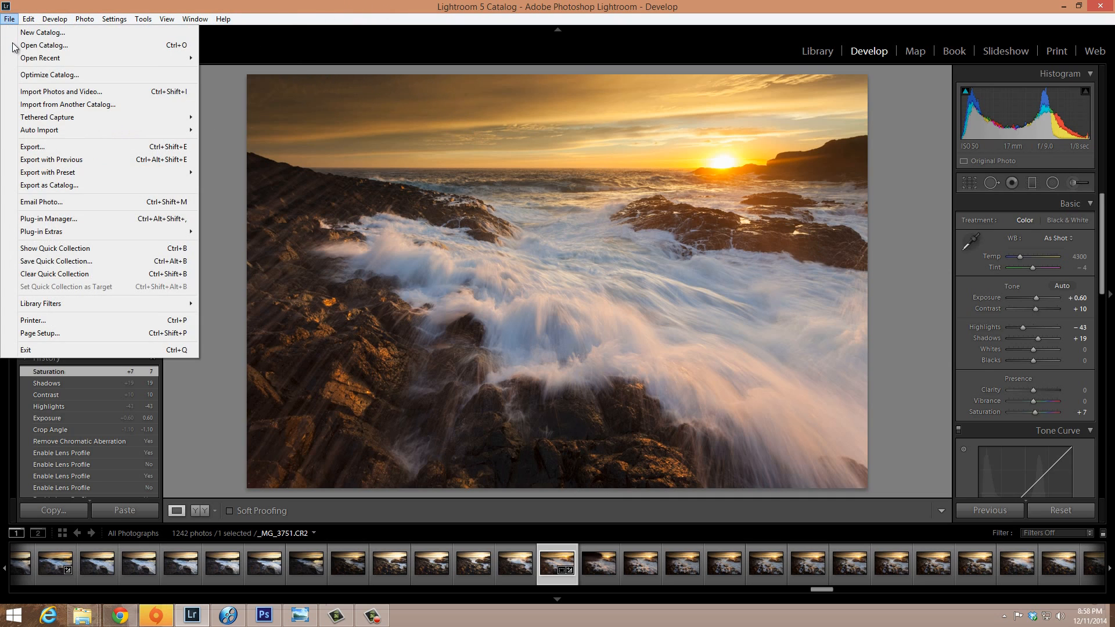
pyautogui.click(44, 151)
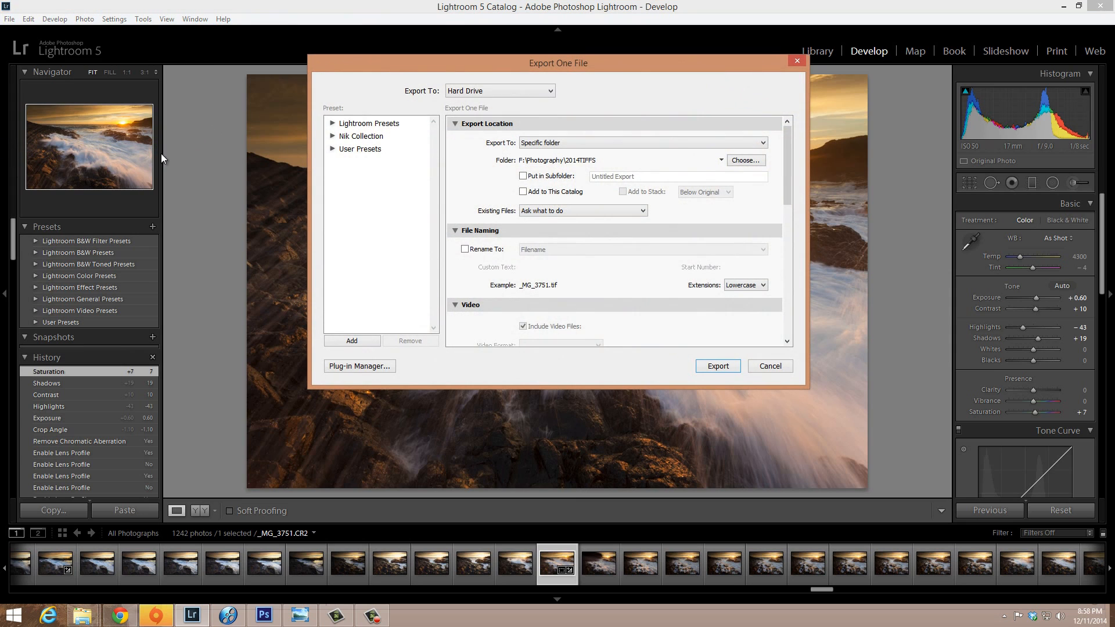
pyautogui.moveTo(554, 64); pyautogui.dragTo(603, 35)
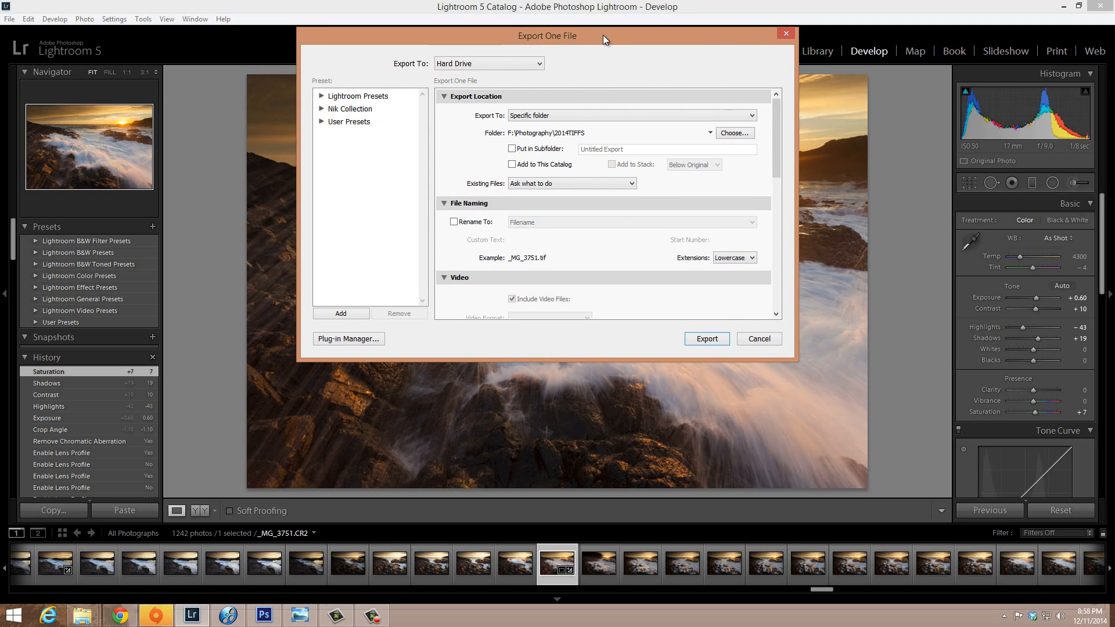
pyautogui.click(702, 338)
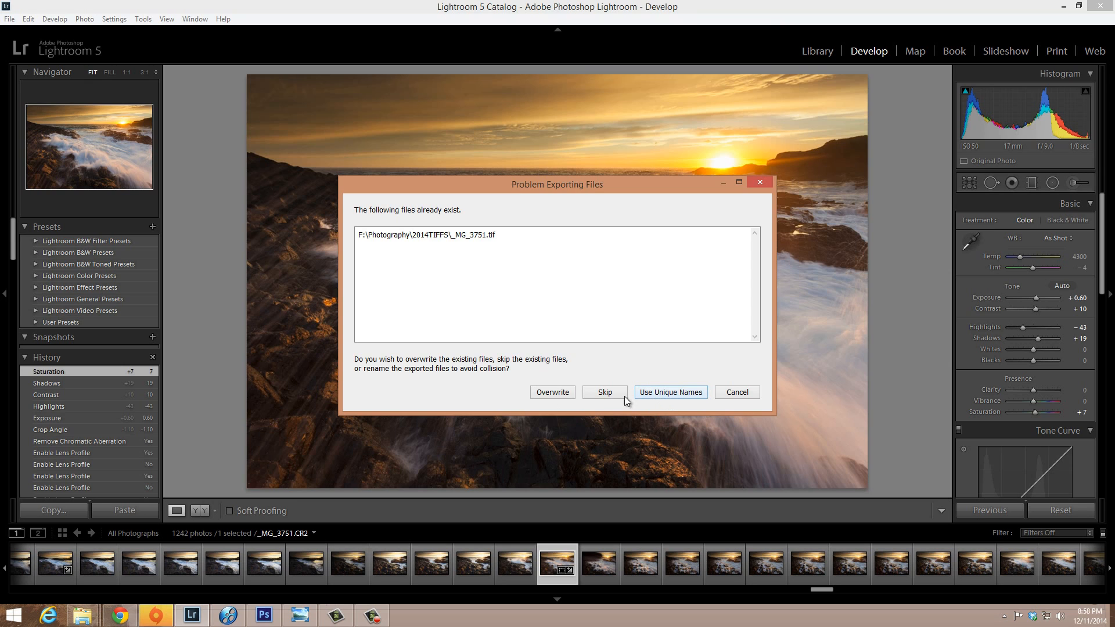
pyautogui.click(553, 392)
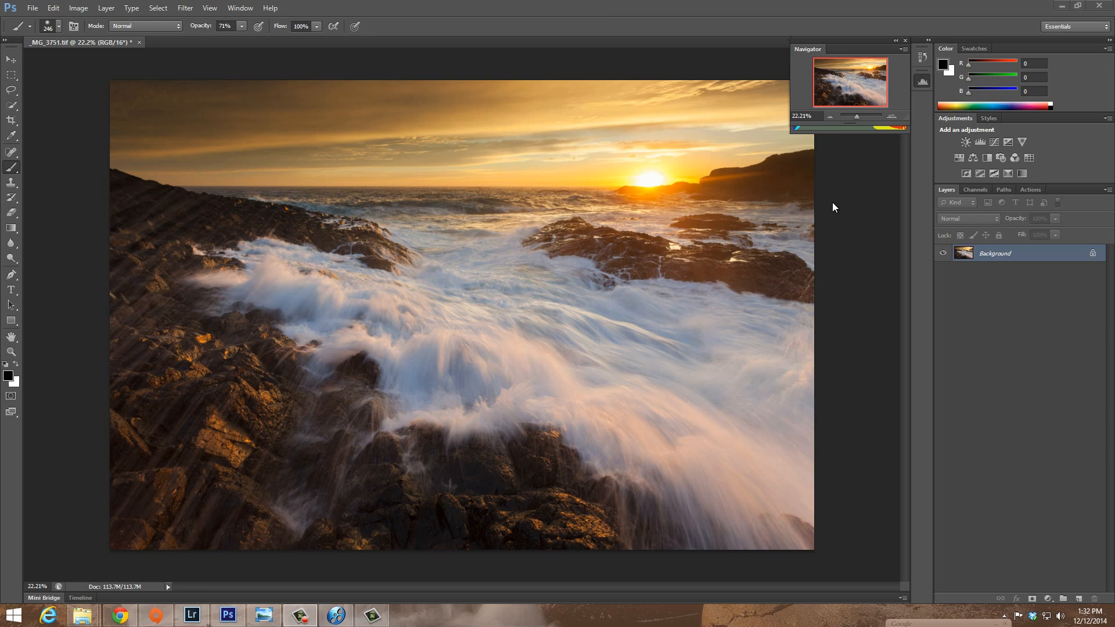
# In Photoshop, add a Curves adjustment layer that slightly darkens the midtones and invert its mask to black.
pyautogui.click(1048, 600)
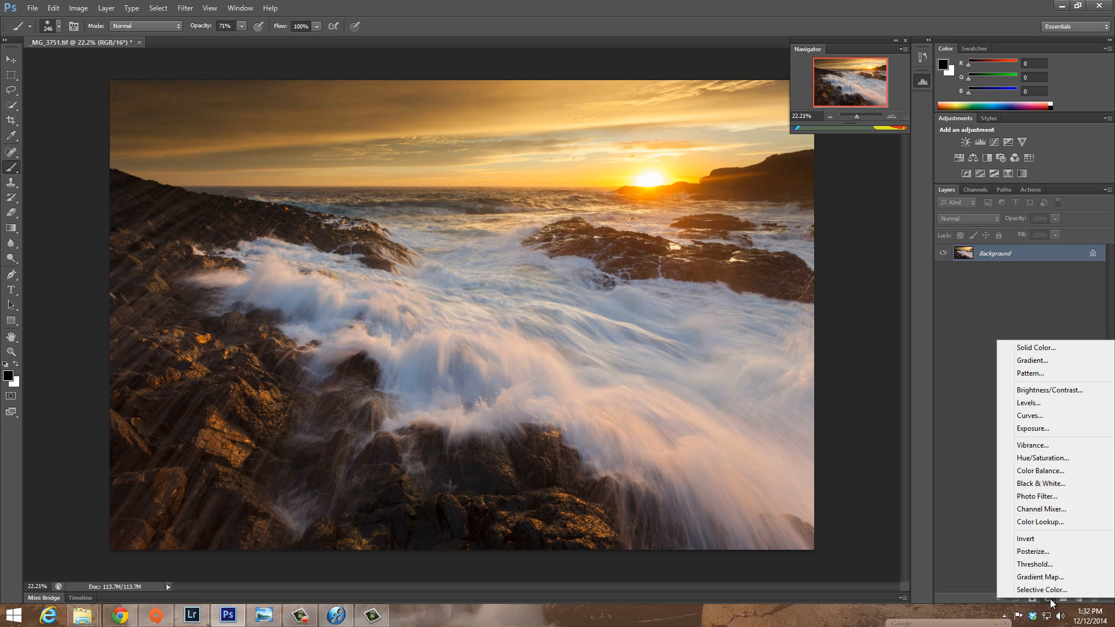
pyautogui.click(1028, 417)
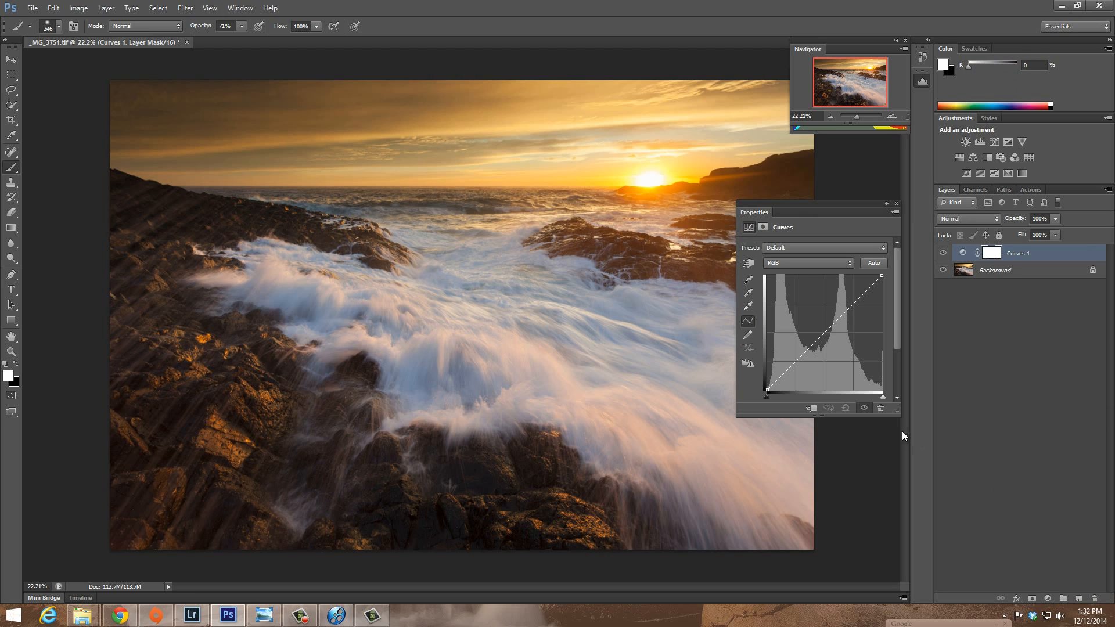
pyautogui.click(823, 333)
pyautogui.moveTo(824, 335); pyautogui.dragTo(825, 341)
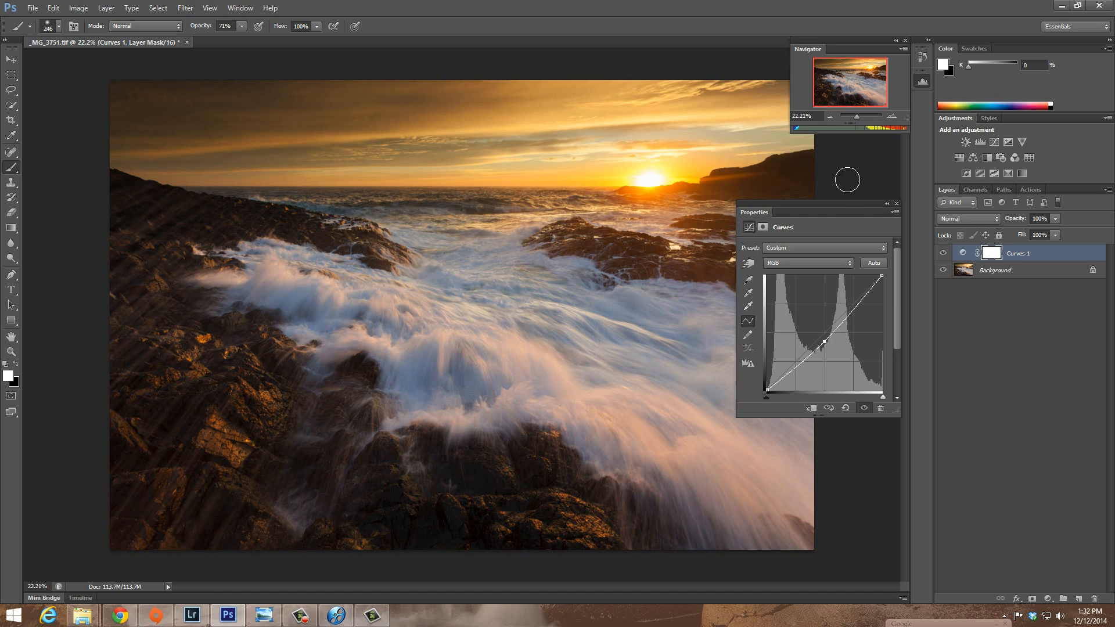
pyautogui.click(994, 256)
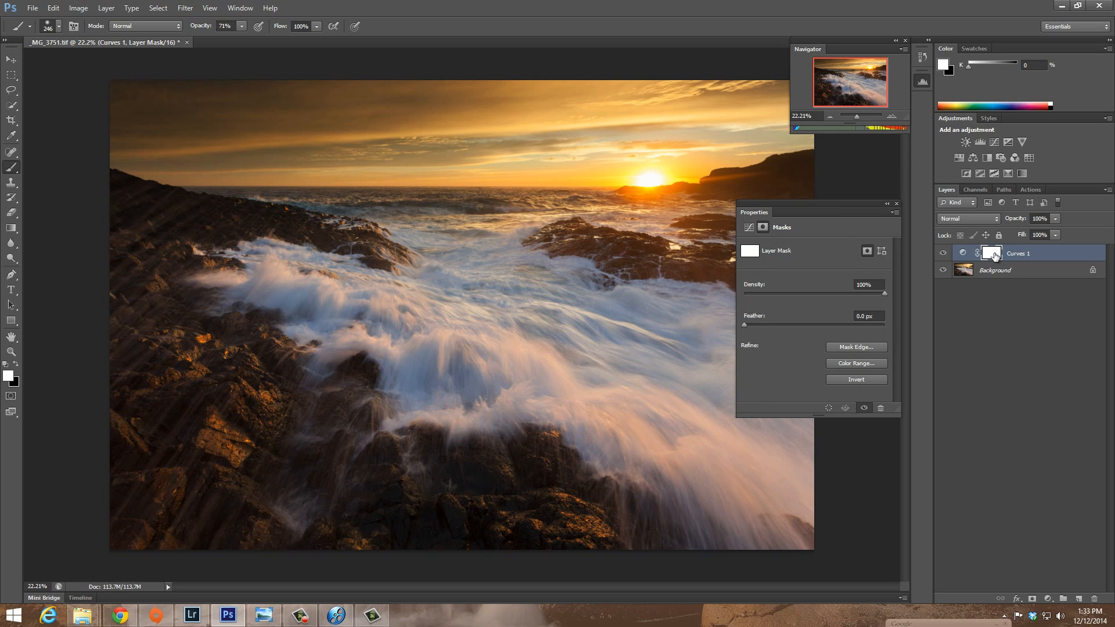
pyautogui.hotkey('ctrl', 'i')
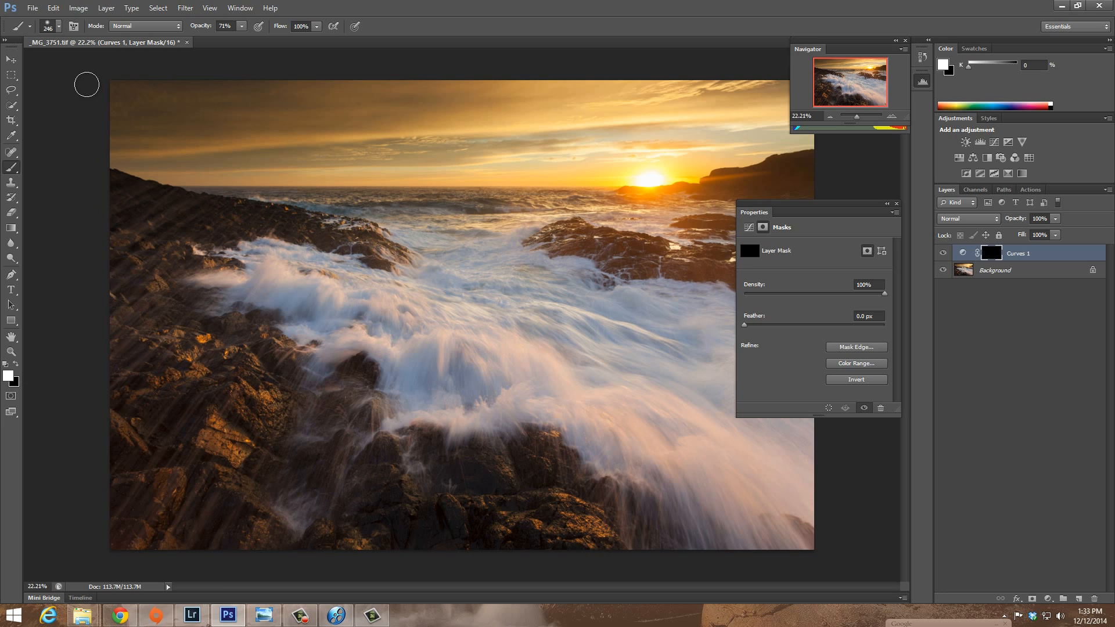
# Paint white across the sky on the Curves layer mask with a soft brush at 71% opacity to darken the sky.
pyautogui.press('Return')
pyautogui.click(242, 27)
pyautogui.click(242, 27)
pyautogui.moveTo(77, 82); pyautogui.dragTo(778, 87)
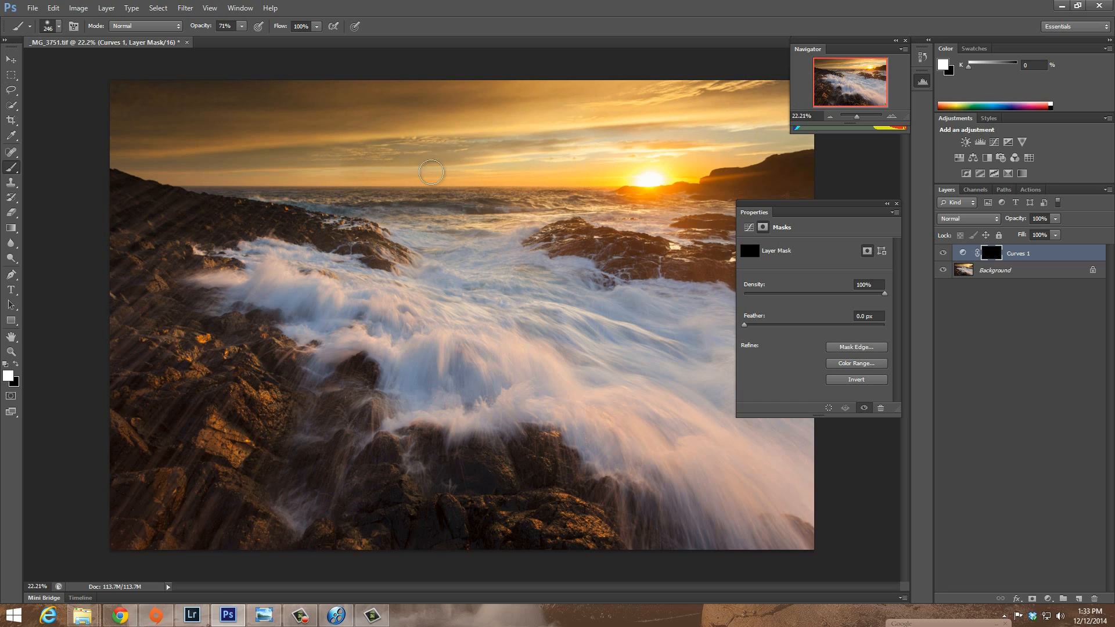
pyautogui.moveTo(98, 158); pyautogui.dragTo(551, 154)
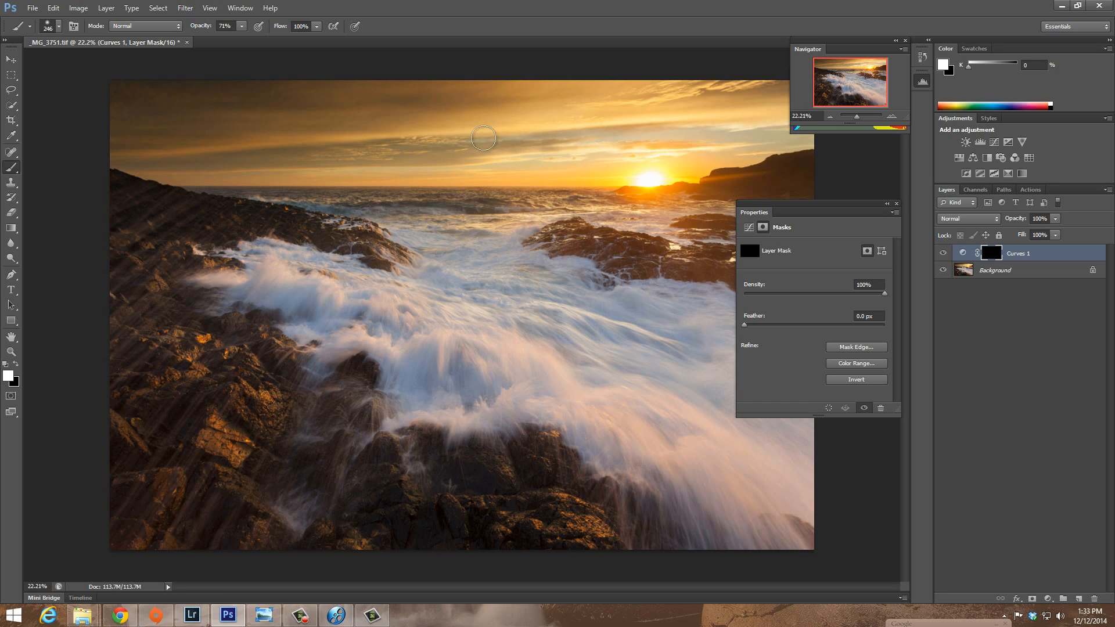
pyautogui.moveTo(388, 125); pyautogui.dragTo(697, 110)
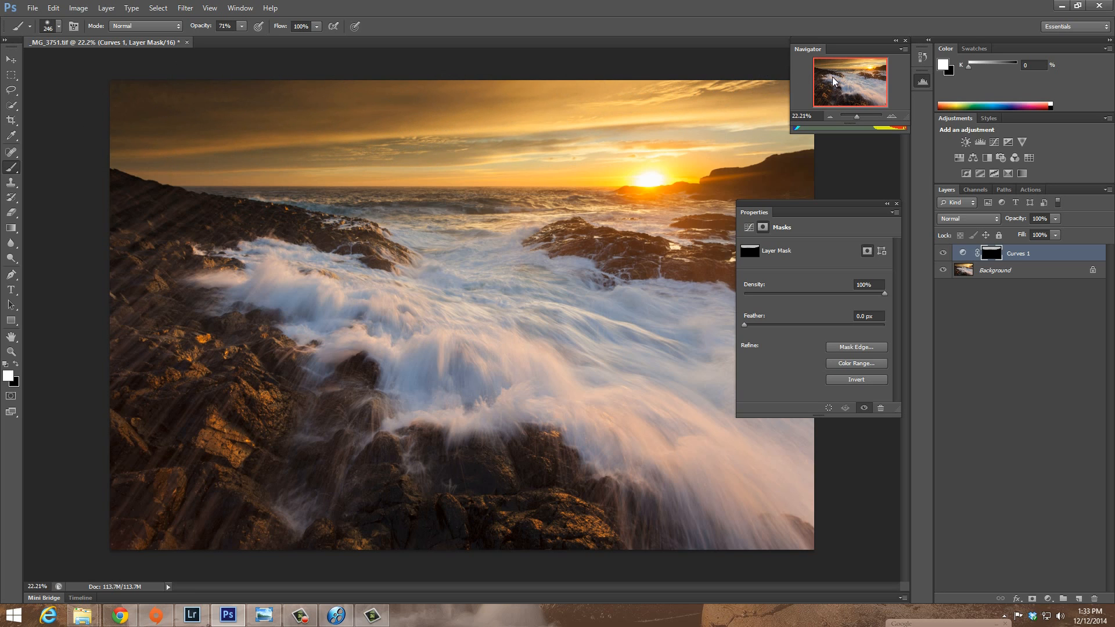
pyautogui.click(897, 204)
pyautogui.click(1022, 256)
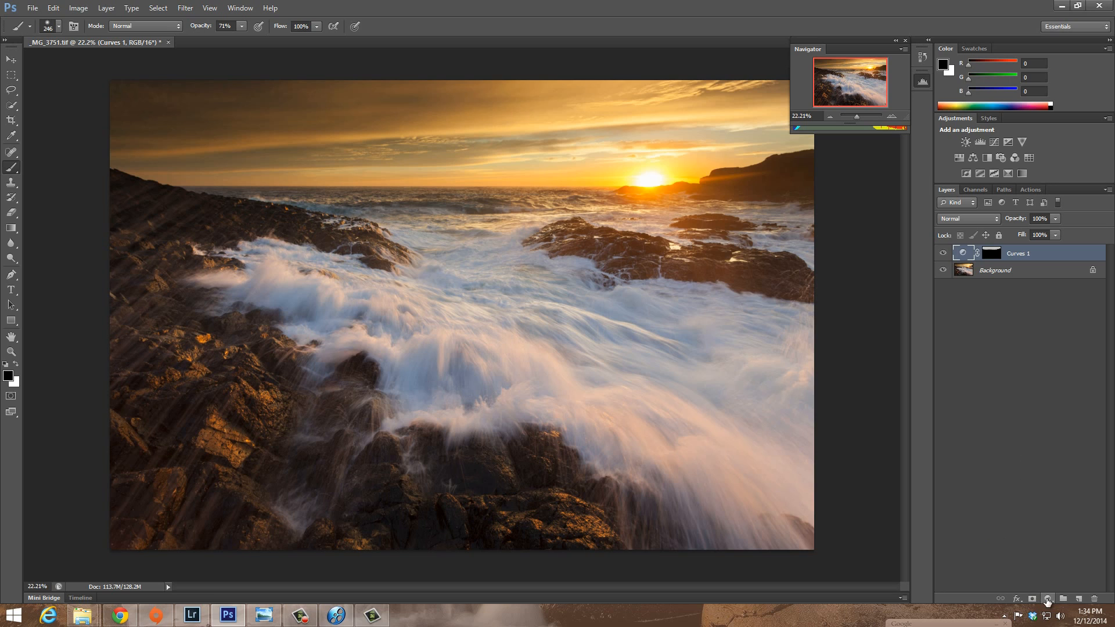
# Add a Levels adjustment layer with the midtones at 1.15 and invert its mask to black.
pyautogui.click(1048, 600)
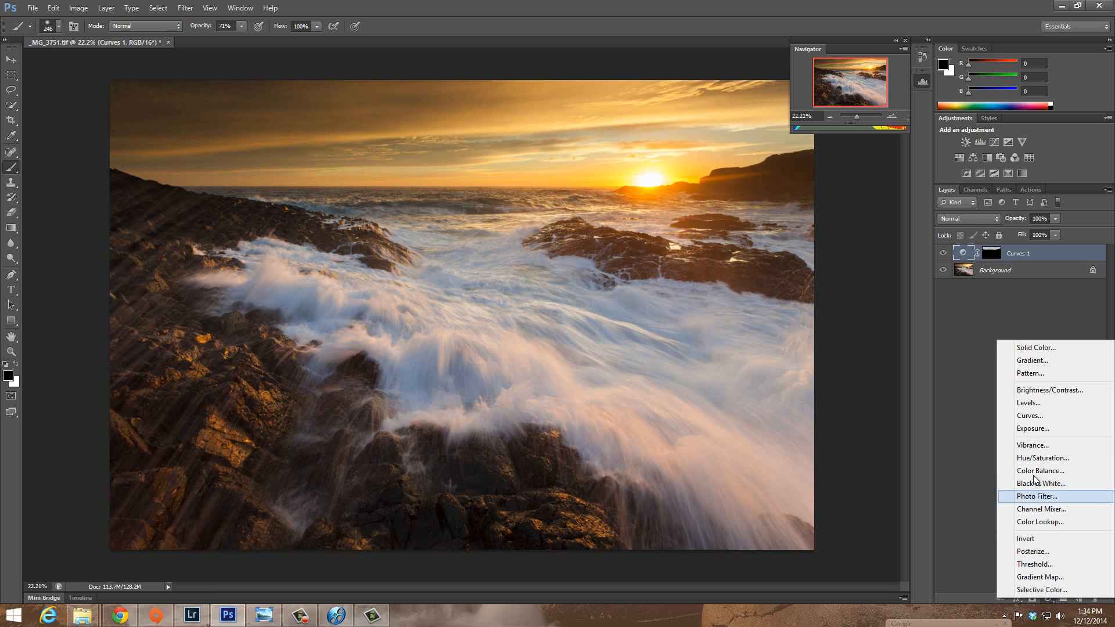
pyautogui.click(1026, 404)
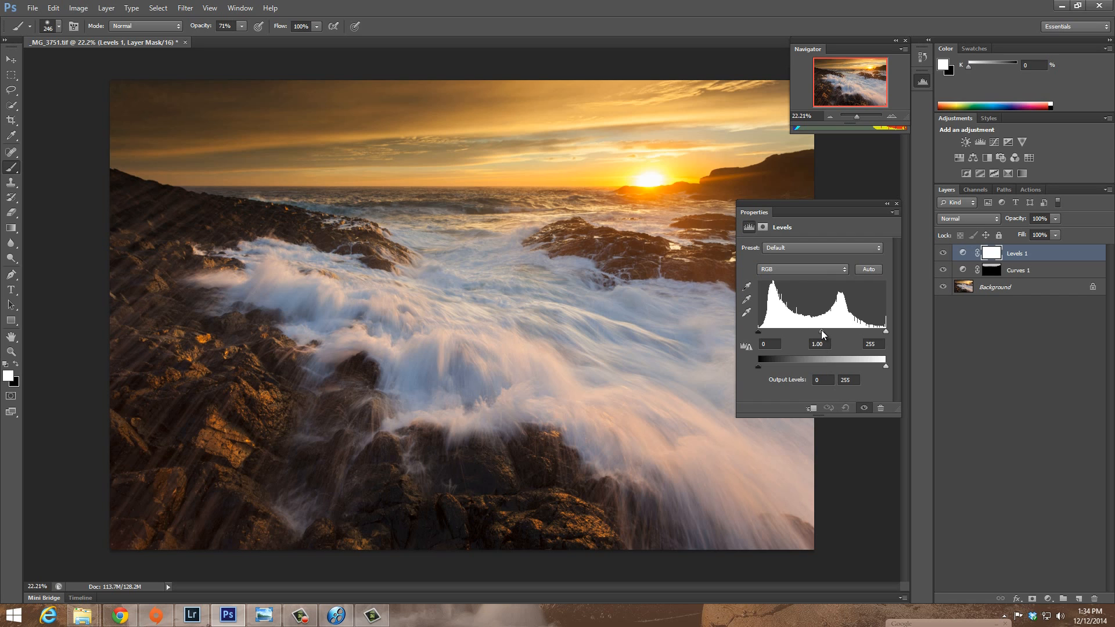
pyautogui.moveTo(821, 330); pyautogui.dragTo(819, 330)
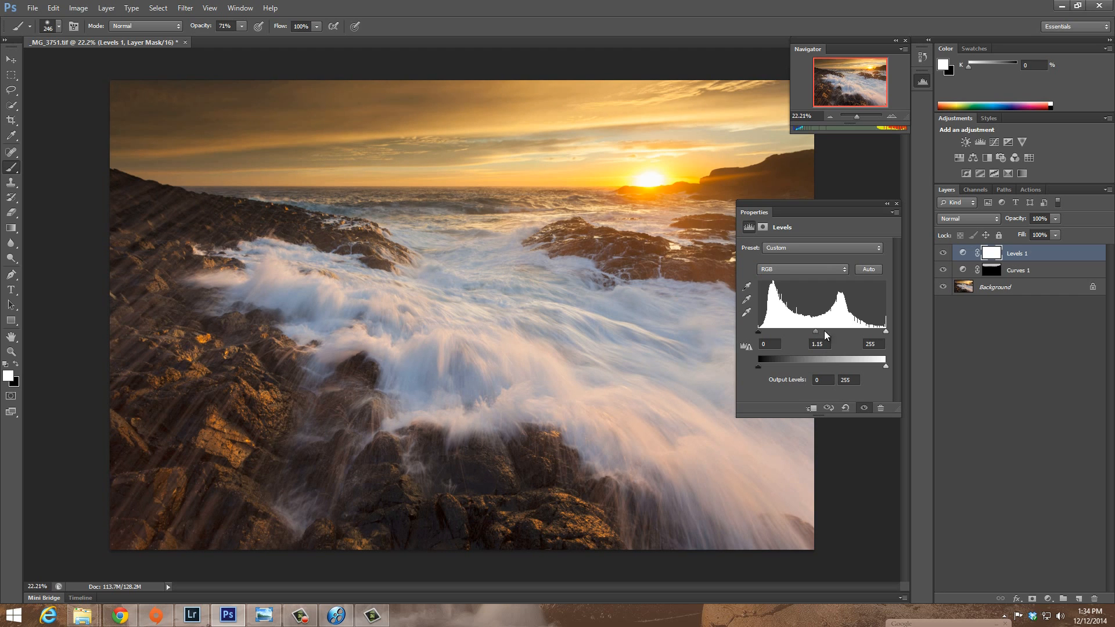
pyautogui.click(990, 254)
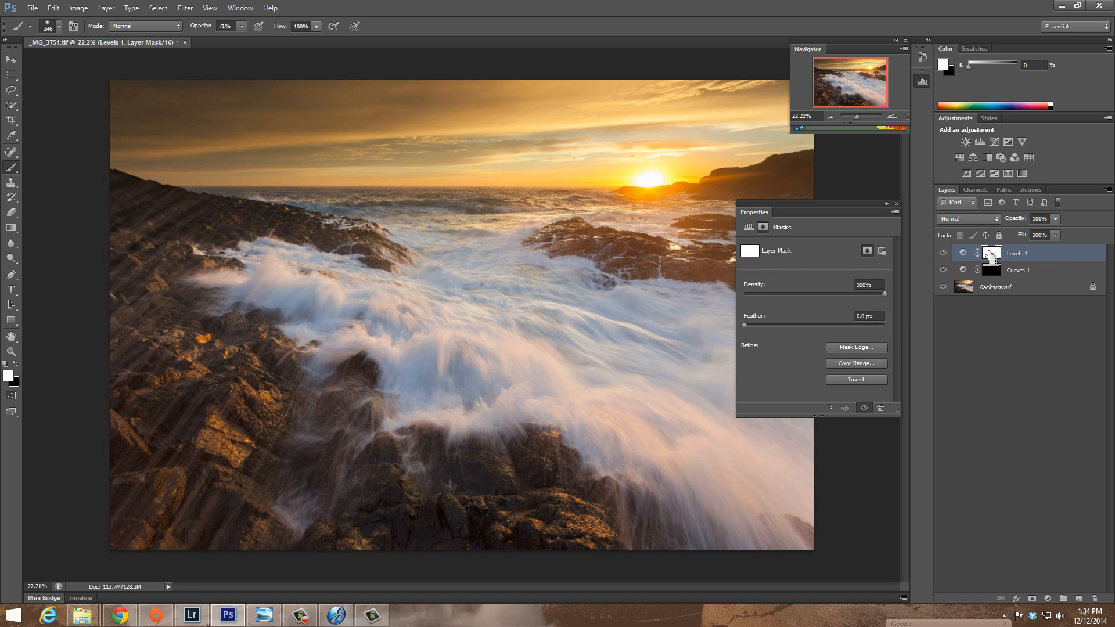
pyautogui.hotkey('ctrl', 'i')
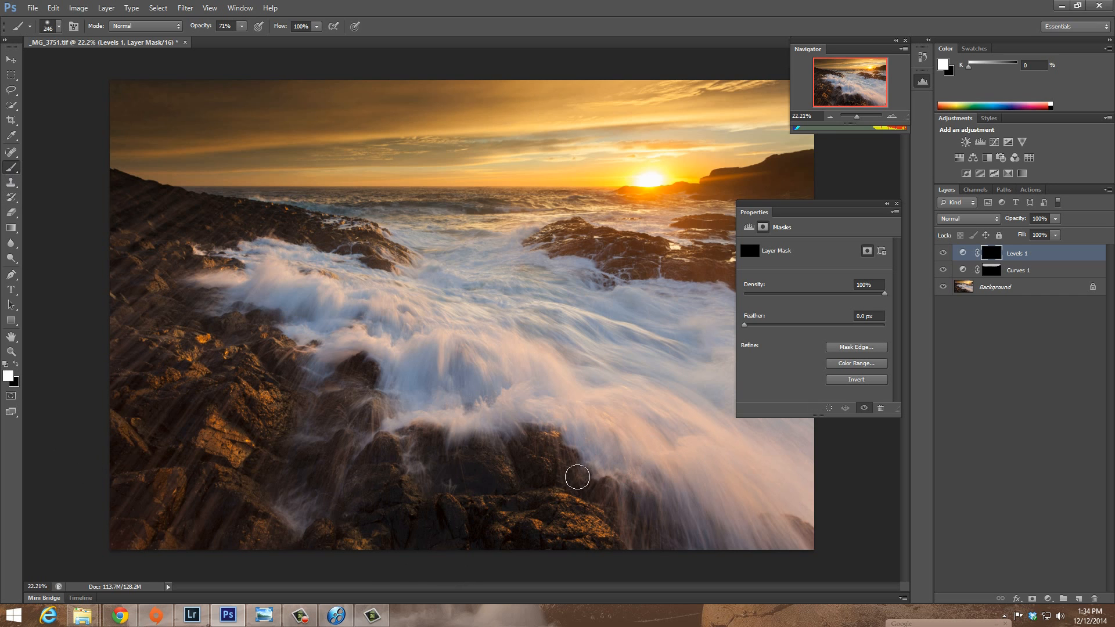
# Paint white over the dark foreground rocks along the photo's lower edge on the Levels layer mask to brighten them.
pyautogui.scroll(3, 577, 472)
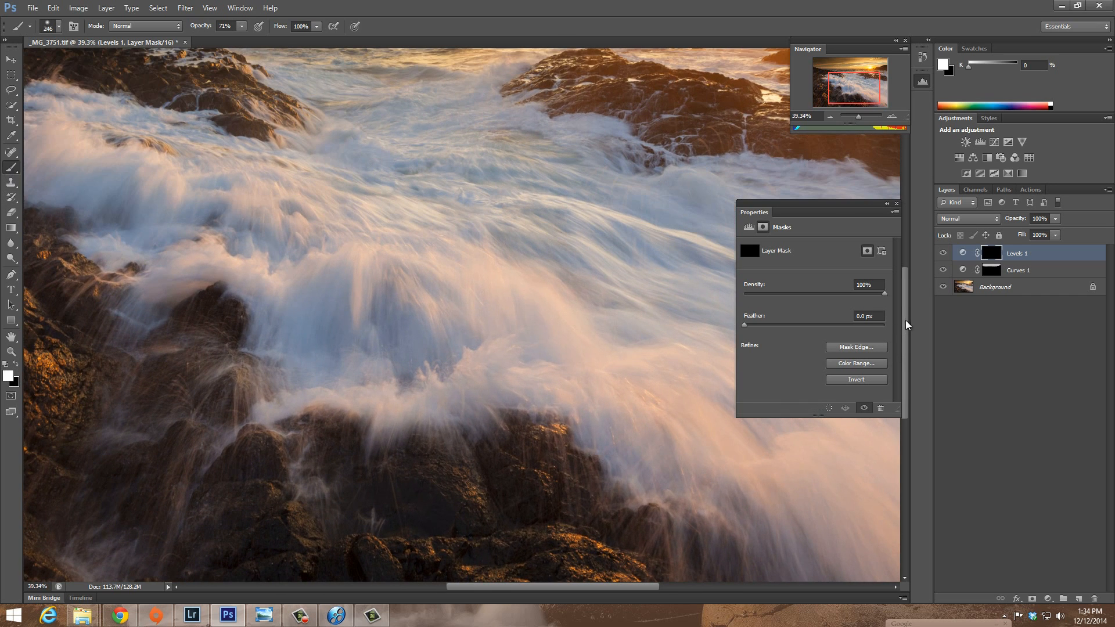
pyautogui.moveTo(906, 327); pyautogui.dragTo(905, 380)
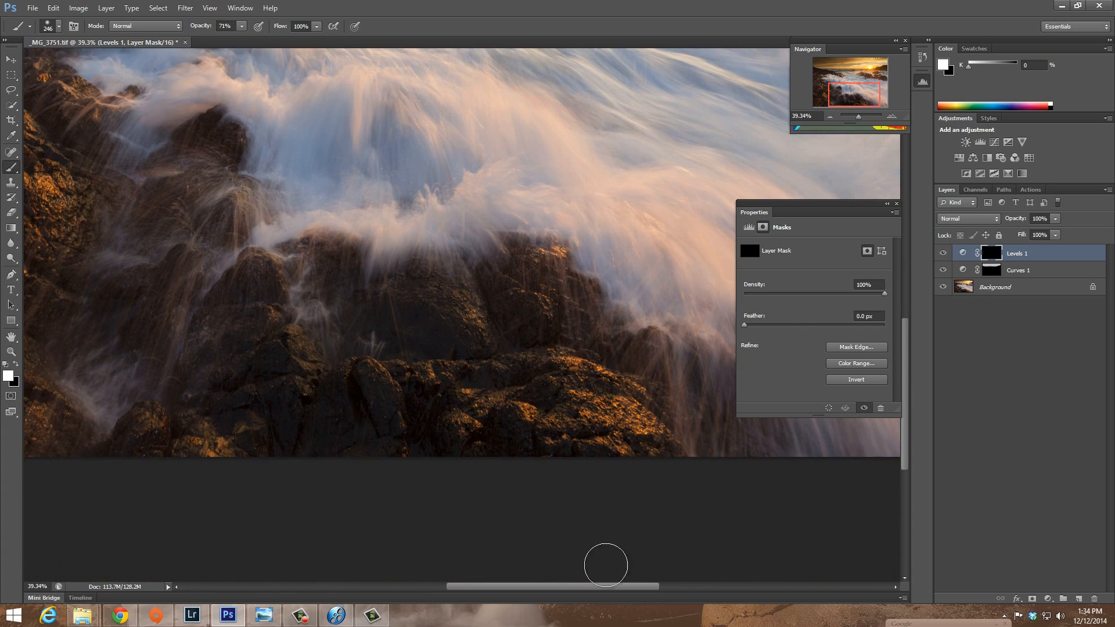
pyautogui.moveTo(567, 586)
pyautogui.mouseDown()
pyautogui.moveTo(534, 587)
pyautogui.moveTo(559, 592)
pyautogui.mouseUp()
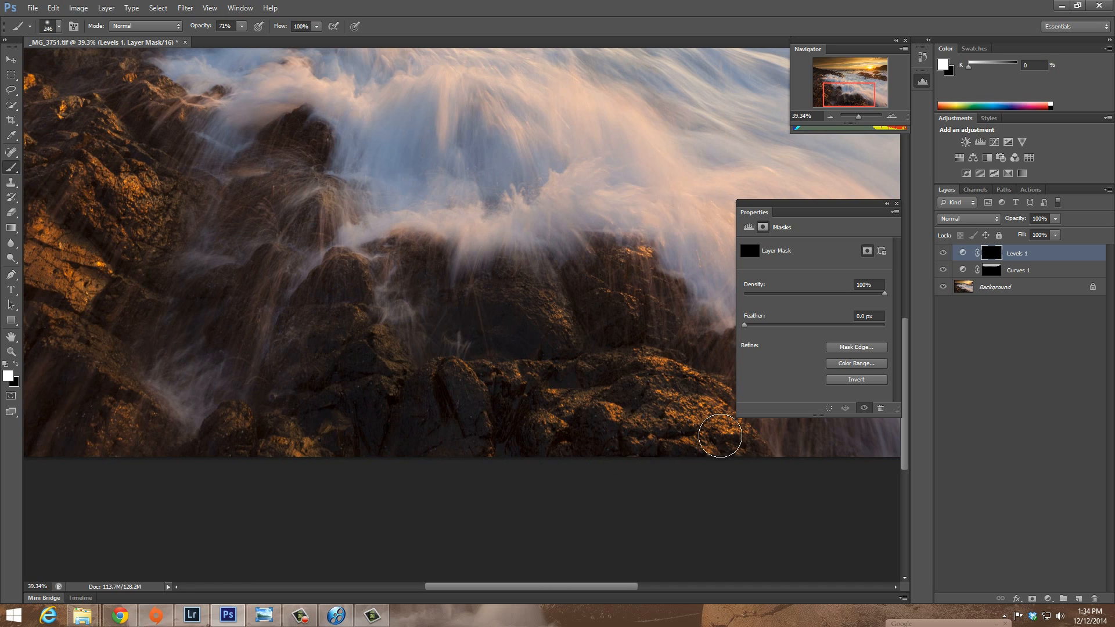
pyautogui.moveTo(509, 290)
pyautogui.mouseDown()
pyautogui.moveTo(565, 356)
pyautogui.moveTo(598, 278)
pyautogui.moveTo(602, 303)
pyautogui.moveTo(633, 325)
pyautogui.moveTo(550, 345)
pyautogui.moveTo(415, 333)
pyautogui.mouseUp()
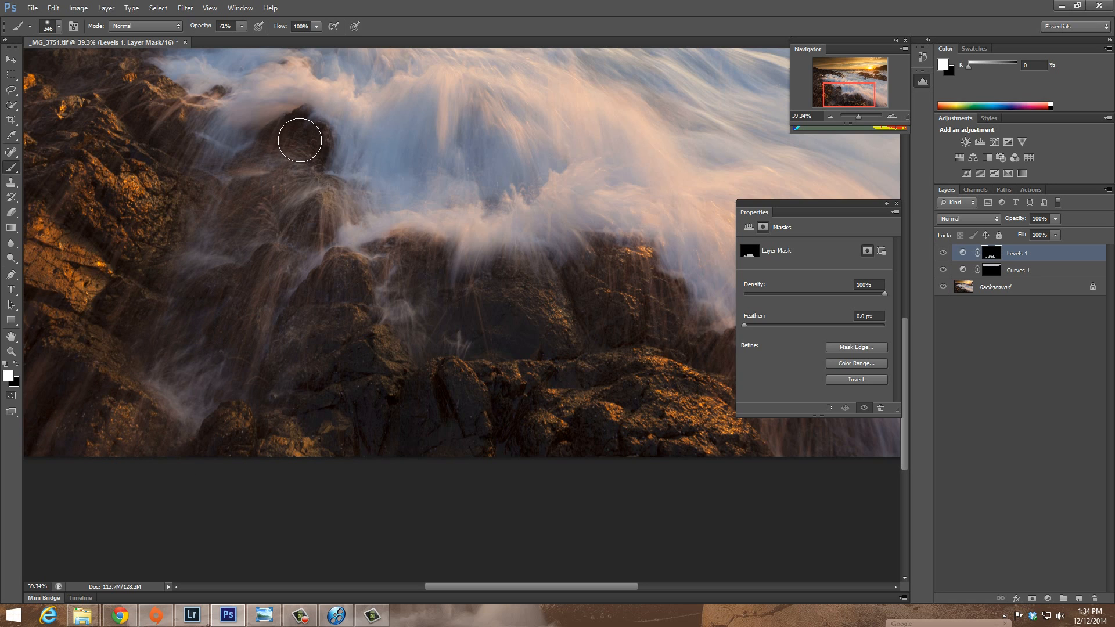
# Extend the white painting on the Levels layer mask across the rocks on the photo's left side.
pyautogui.moveTo(482, 585); pyautogui.dragTo(408, 584)
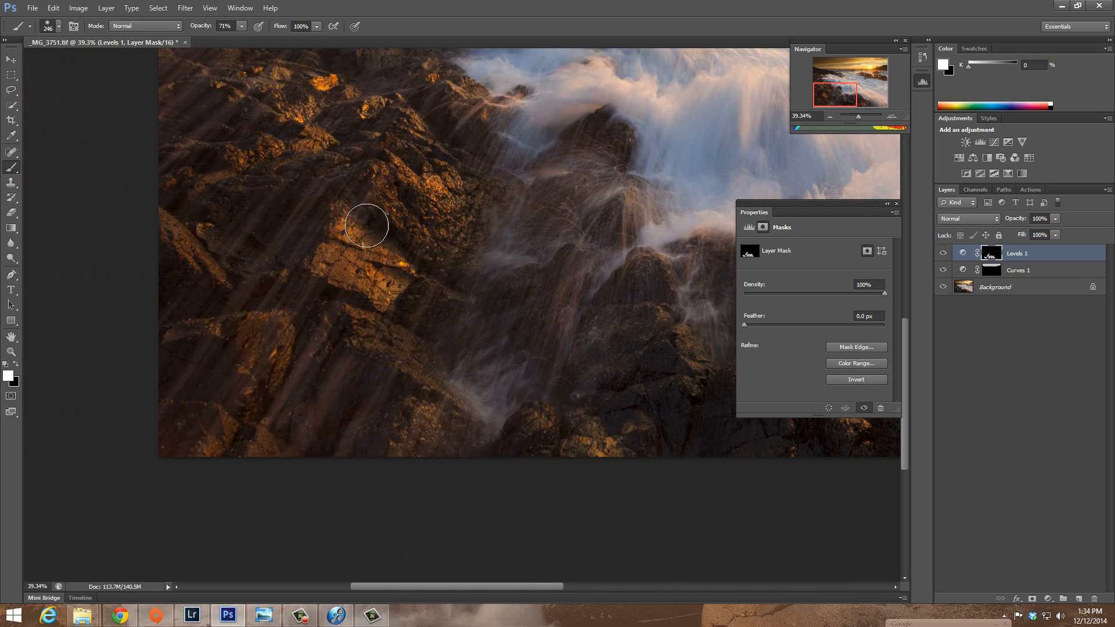
pyautogui.moveTo(368, 227); pyautogui.dragTo(409, 252)
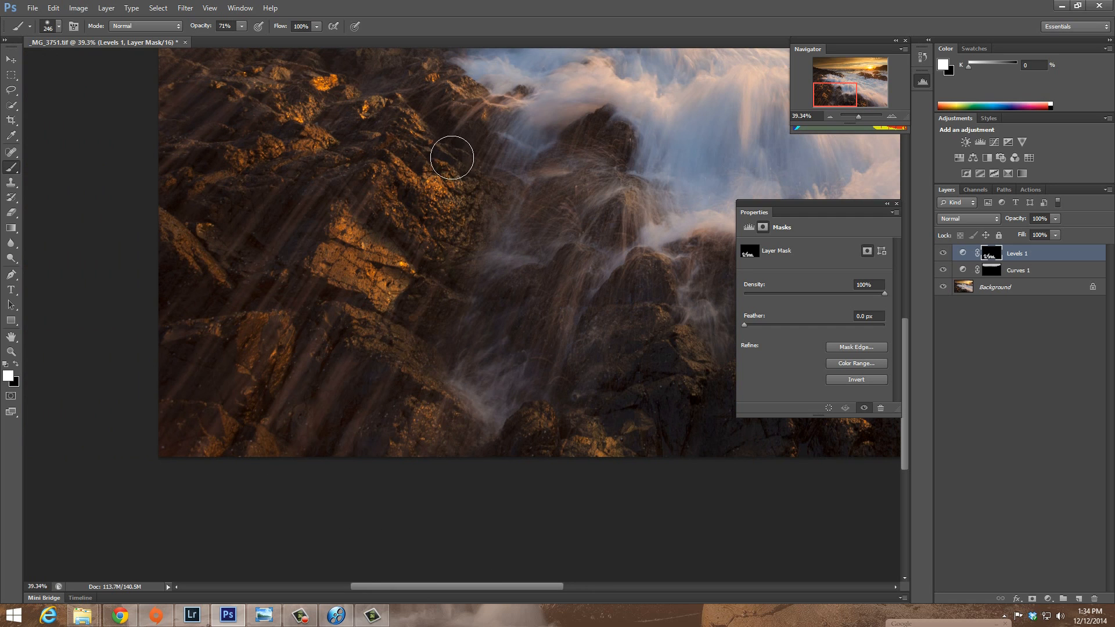
pyautogui.moveTo(574, 142); pyautogui.dragTo(542, 153)
pyautogui.moveTo(904, 434); pyautogui.dragTo(905, 326)
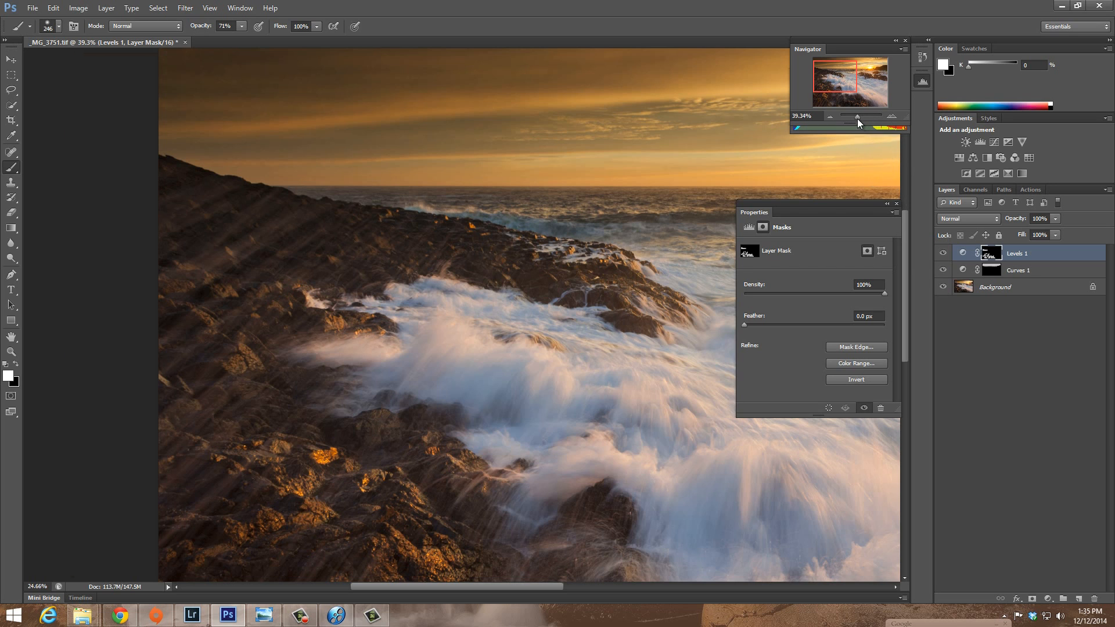
# Compare the full photo with and without the Levels and Curves adjustments, leaving both layers visible and the mask properties closed.
pyautogui.moveTo(858, 119); pyautogui.dragTo(858, 118)
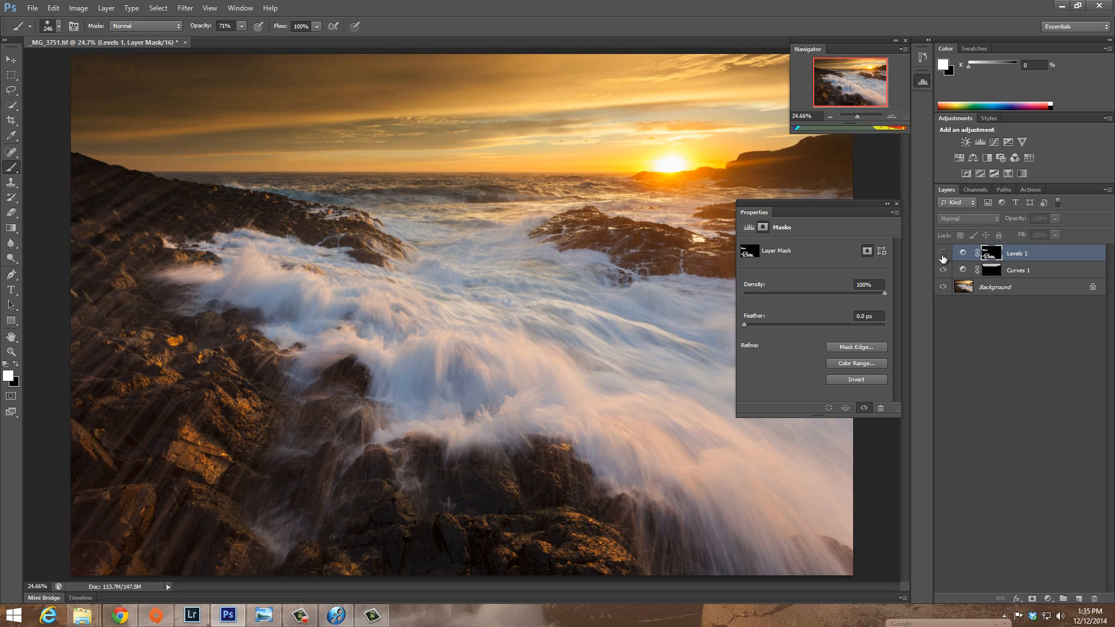
pyautogui.click(943, 255)
pyautogui.click(942, 255)
pyautogui.click(942, 255)
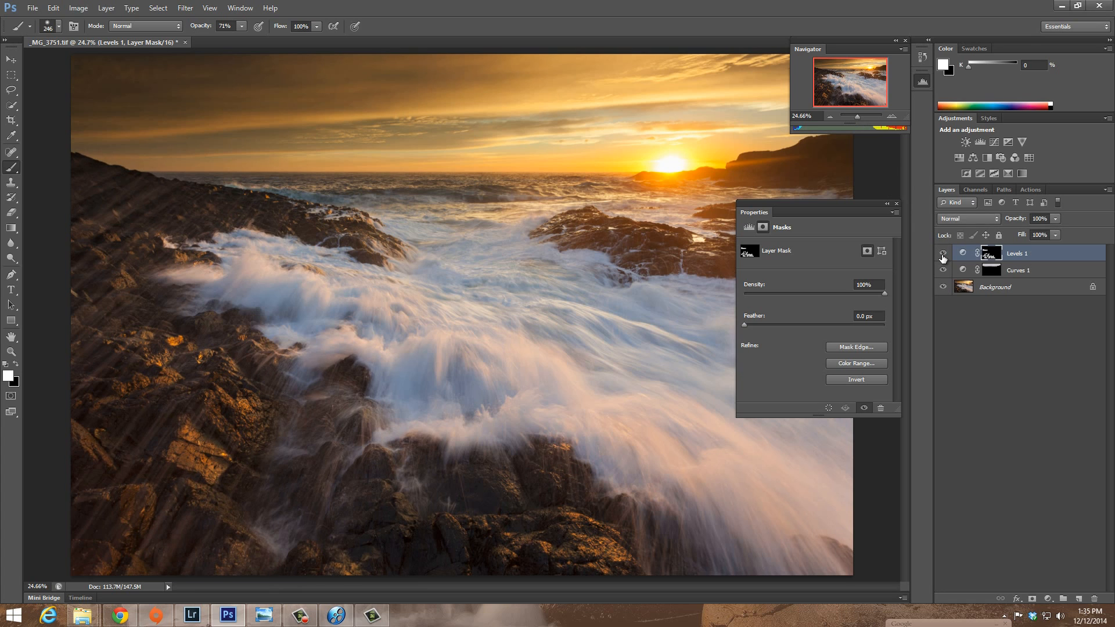
pyautogui.click(942, 255)
pyautogui.click(942, 255)
pyautogui.click(942, 255)
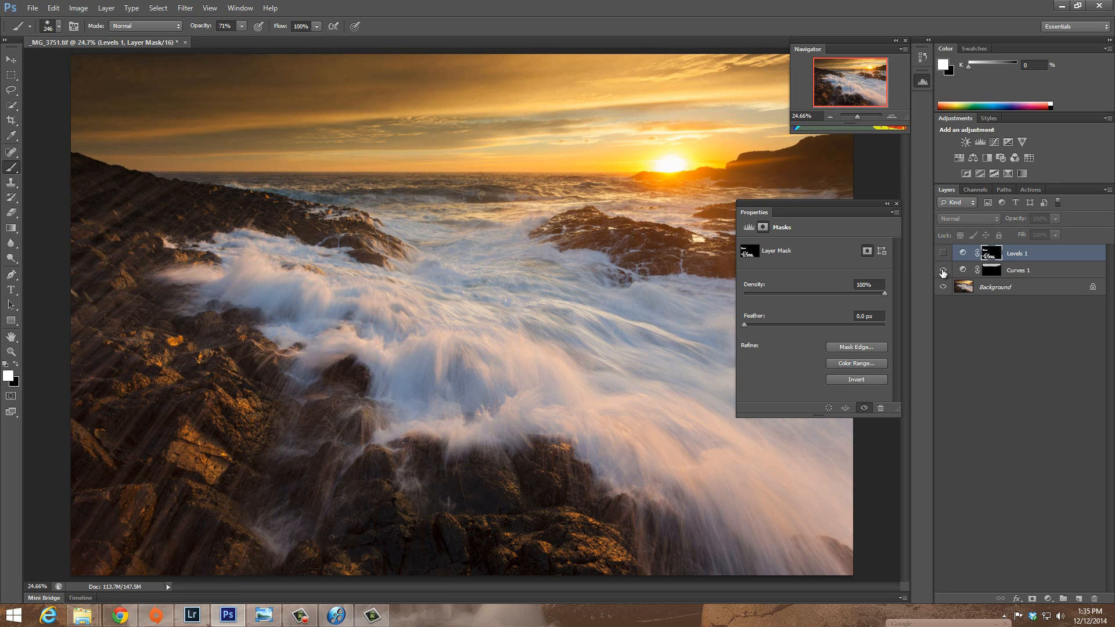
pyautogui.click(942, 271)
pyautogui.click(943, 272)
pyautogui.click(942, 271)
pyautogui.click(943, 270)
pyautogui.click(943, 255)
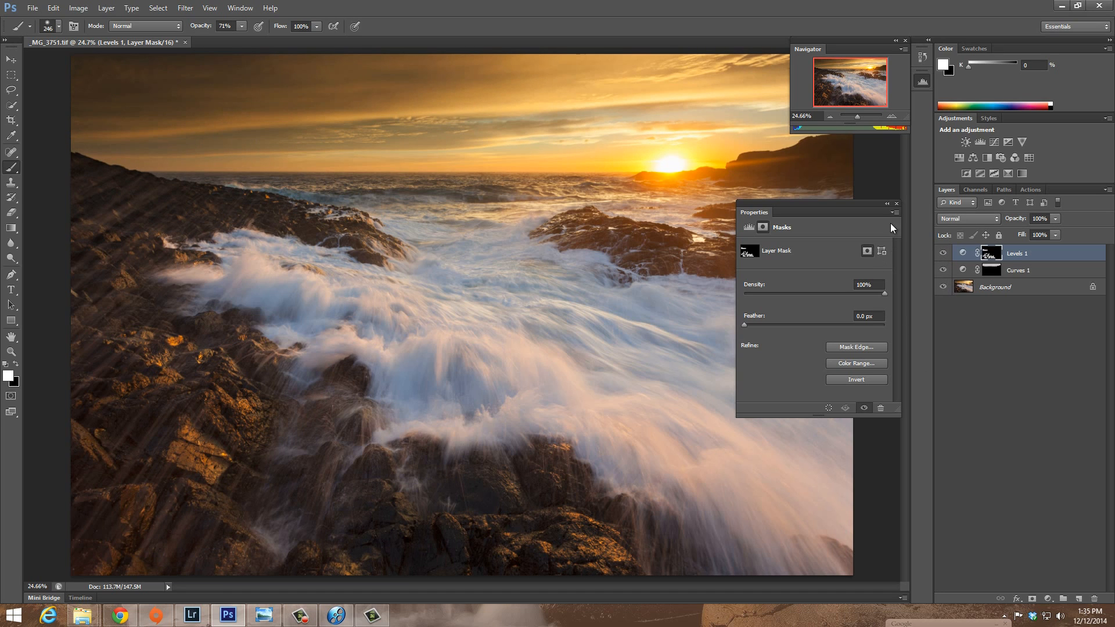
pyautogui.click(895, 205)
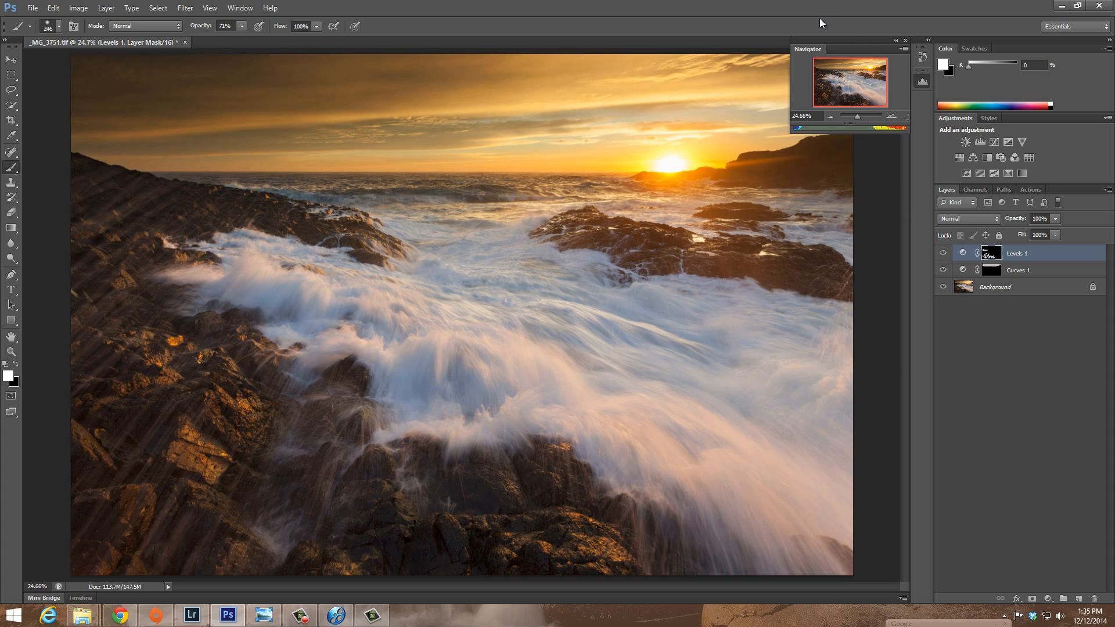
# Add a Hue/Saturation adjustment layer and raise its master saturation slightly.
pyautogui.click(1048, 598)
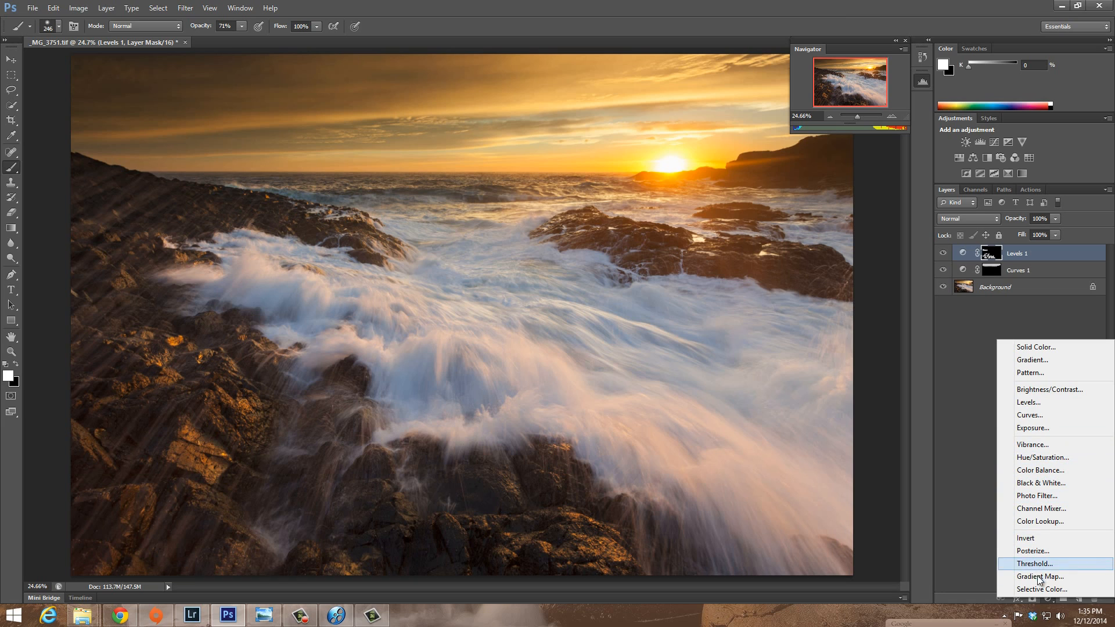
pyautogui.click(1047, 457)
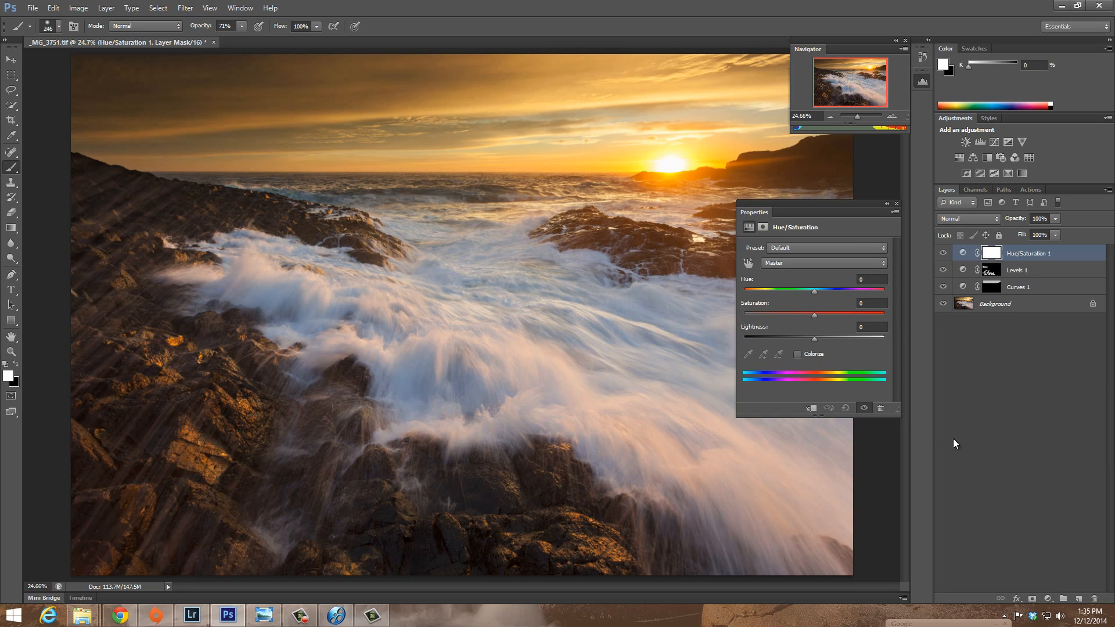
pyautogui.click(814, 315)
pyautogui.moveTo(813, 315); pyautogui.dragTo(816, 315)
pyautogui.click(896, 204)
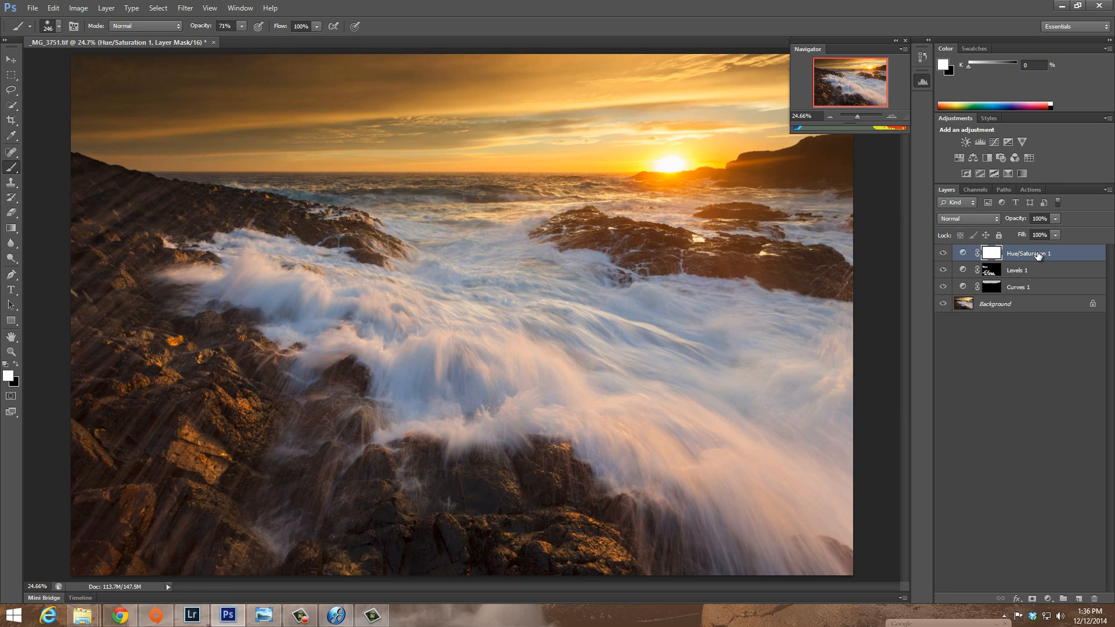
# Flatten the image, merging the Hue/Saturation, Levels and Curves adjustment layers into the Background.
pyautogui.click(1037, 254)
pyautogui.click(1014, 304)
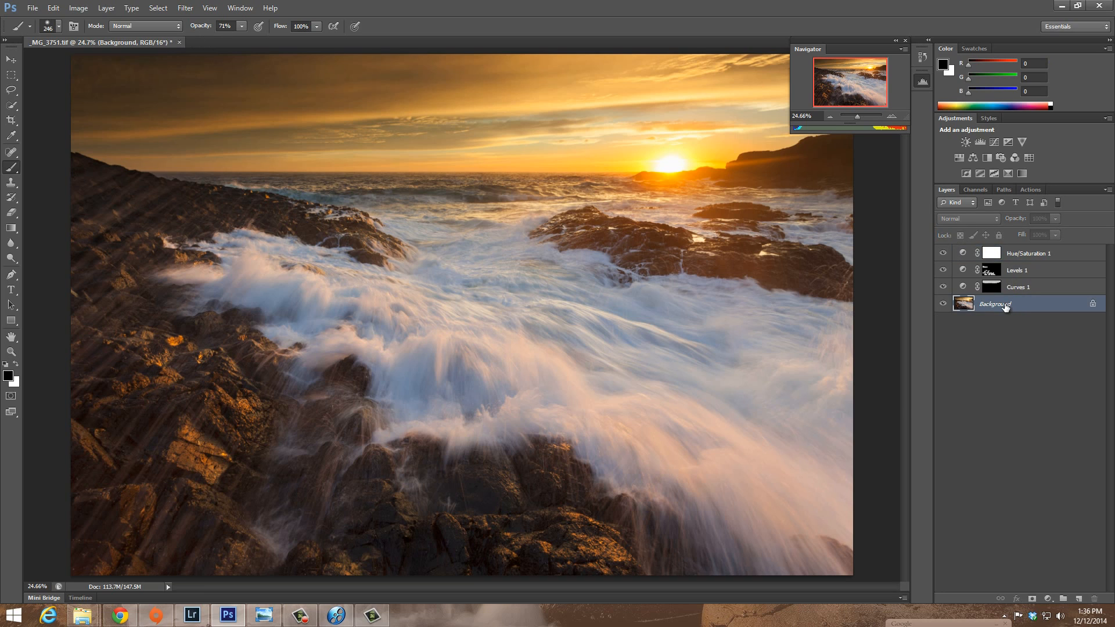
pyautogui.rightClick(1005, 307)
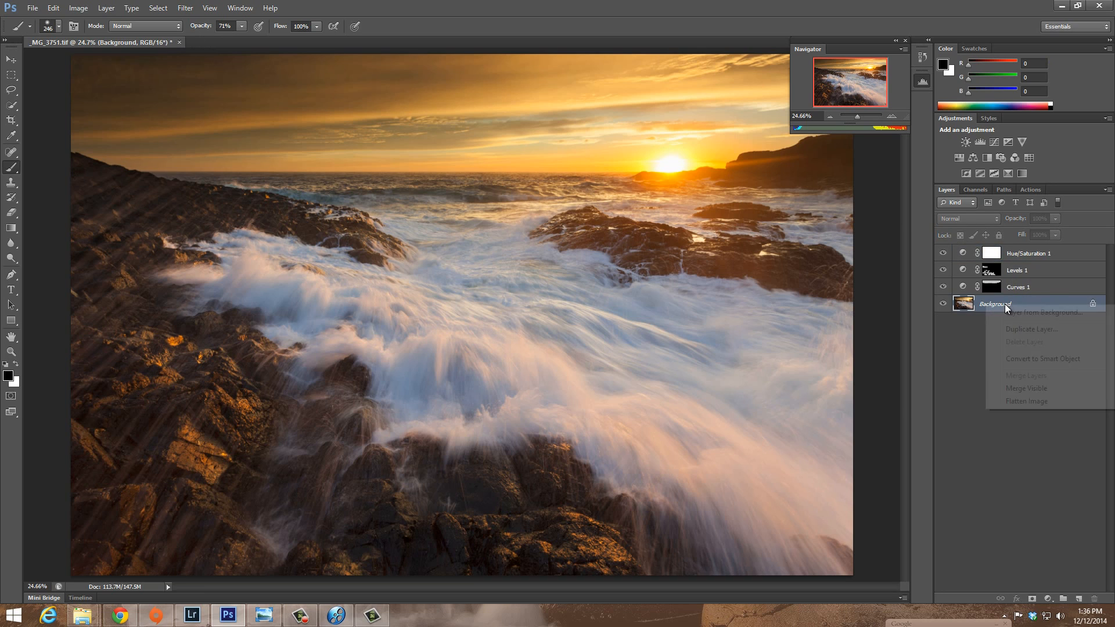
pyautogui.click(1026, 401)
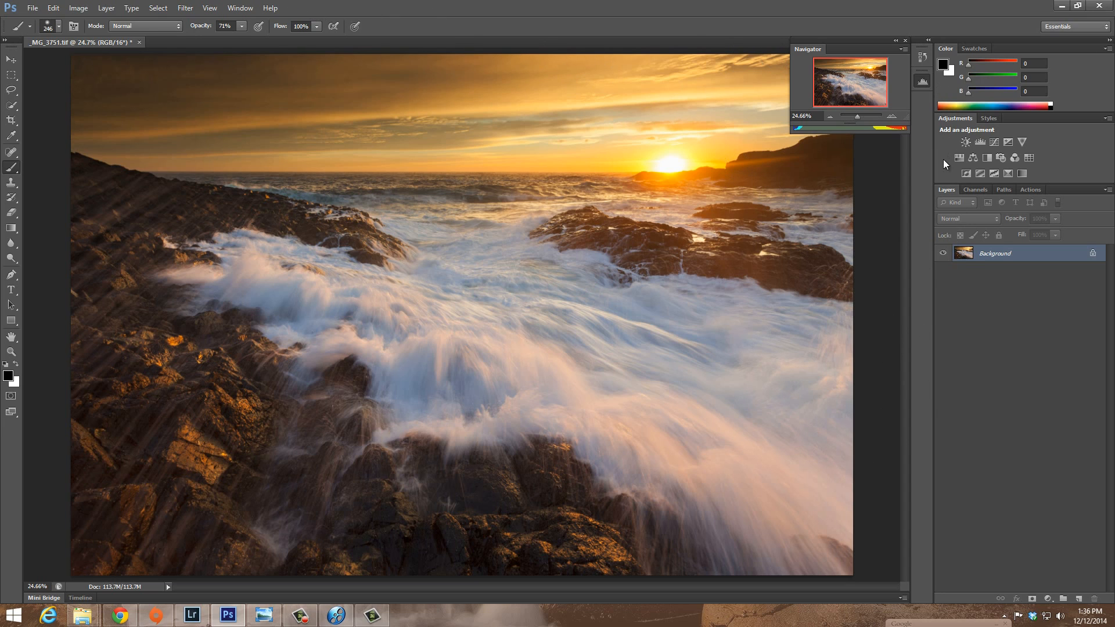
# Look through the size options from 720px to 1280px in the New Web Sharpening action set.
pyautogui.click(1026, 190)
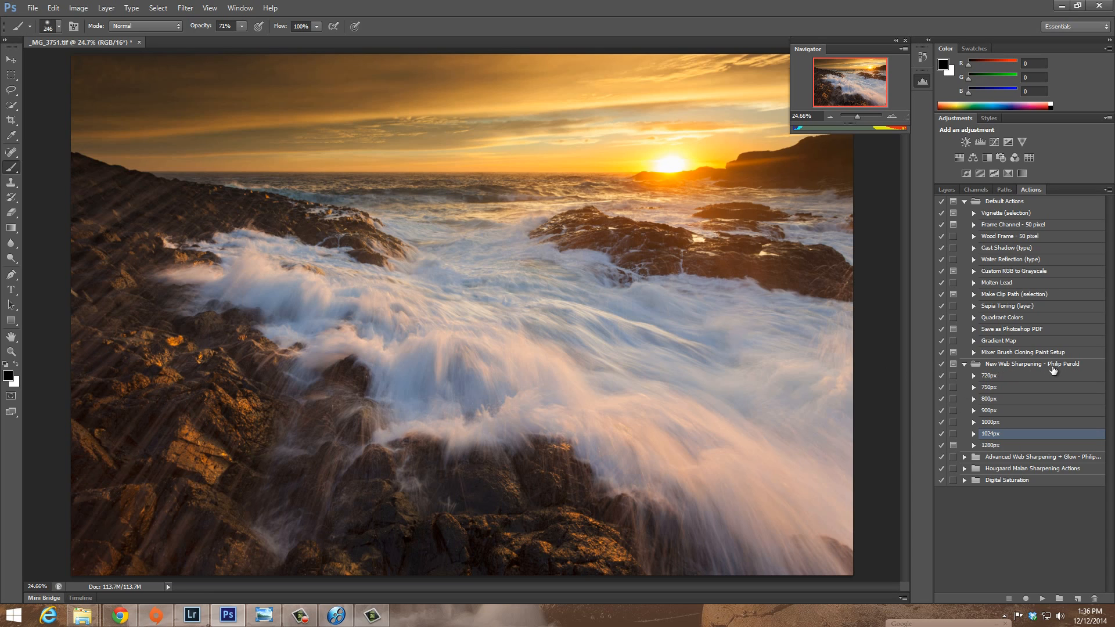
pyautogui.click(989, 376)
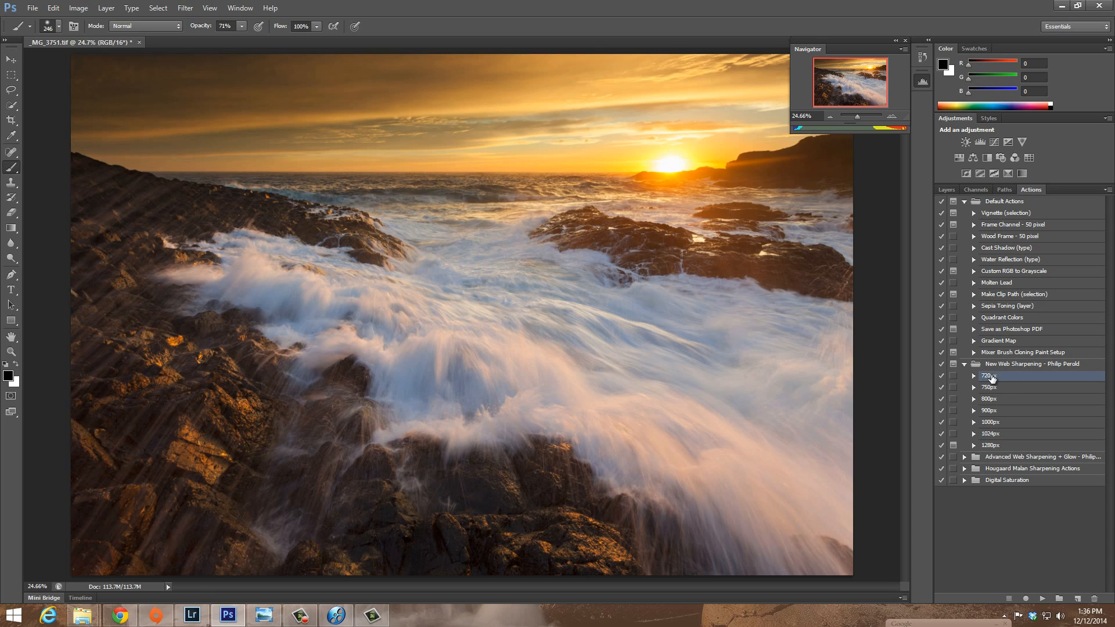
pyautogui.click(993, 388)
pyautogui.click(994, 400)
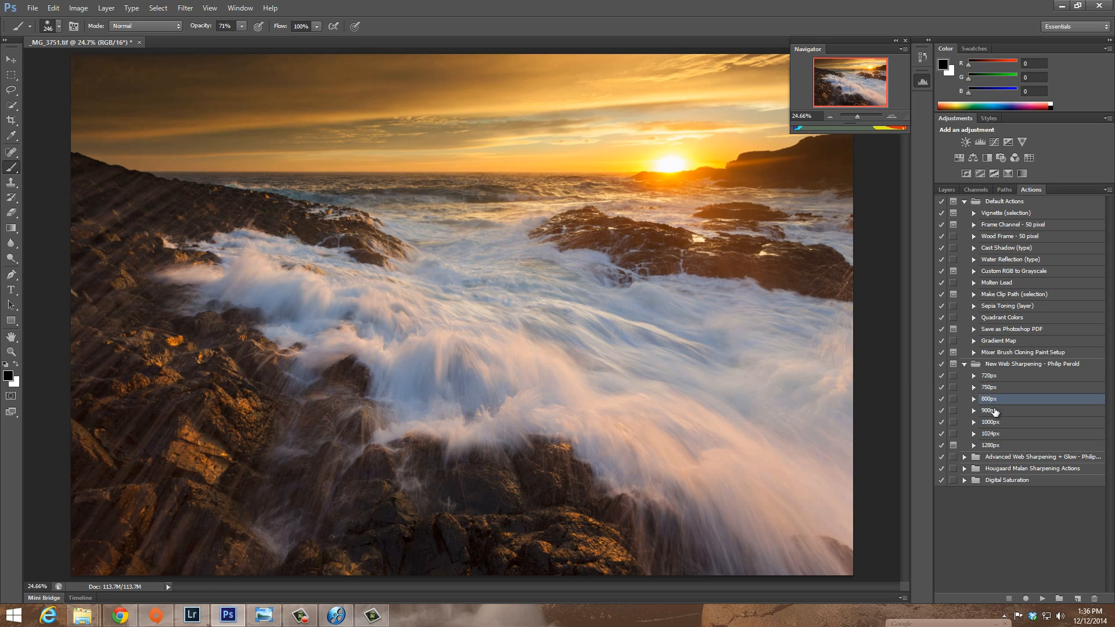
pyautogui.click(995, 411)
pyautogui.click(994, 422)
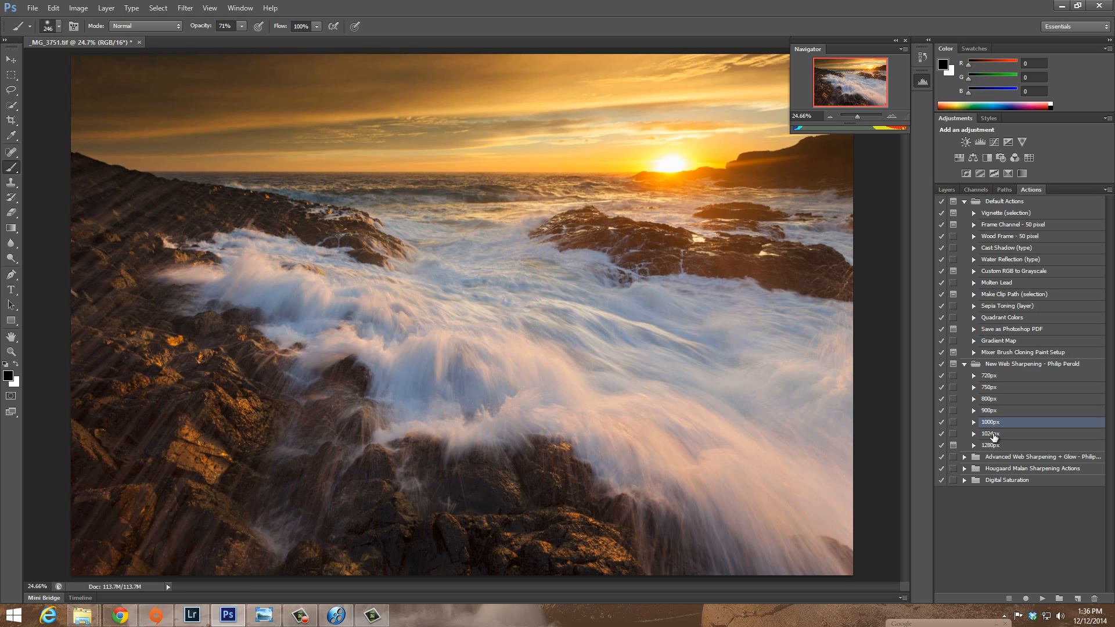
pyautogui.click(992, 434)
pyautogui.click(992, 445)
pyautogui.click(992, 433)
pyautogui.click(992, 422)
pyautogui.click(992, 410)
pyautogui.click(992, 398)
pyautogui.click(990, 388)
pyautogui.click(990, 376)
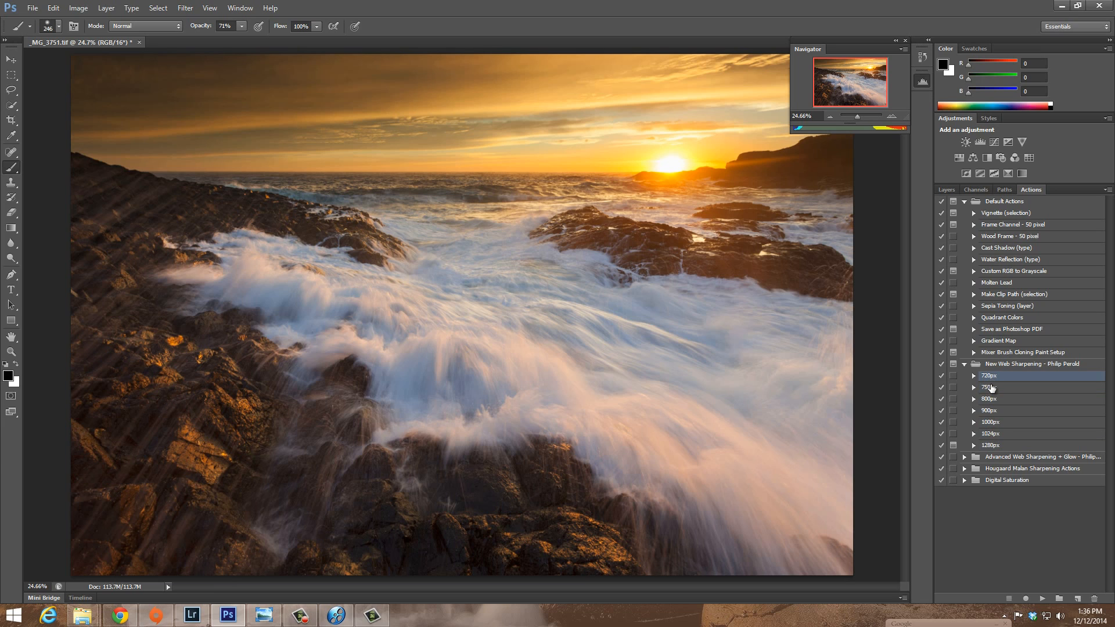
pyautogui.click(991, 388)
pyautogui.click(991, 399)
pyautogui.click(990, 376)
pyautogui.click(991, 387)
pyautogui.click(991, 399)
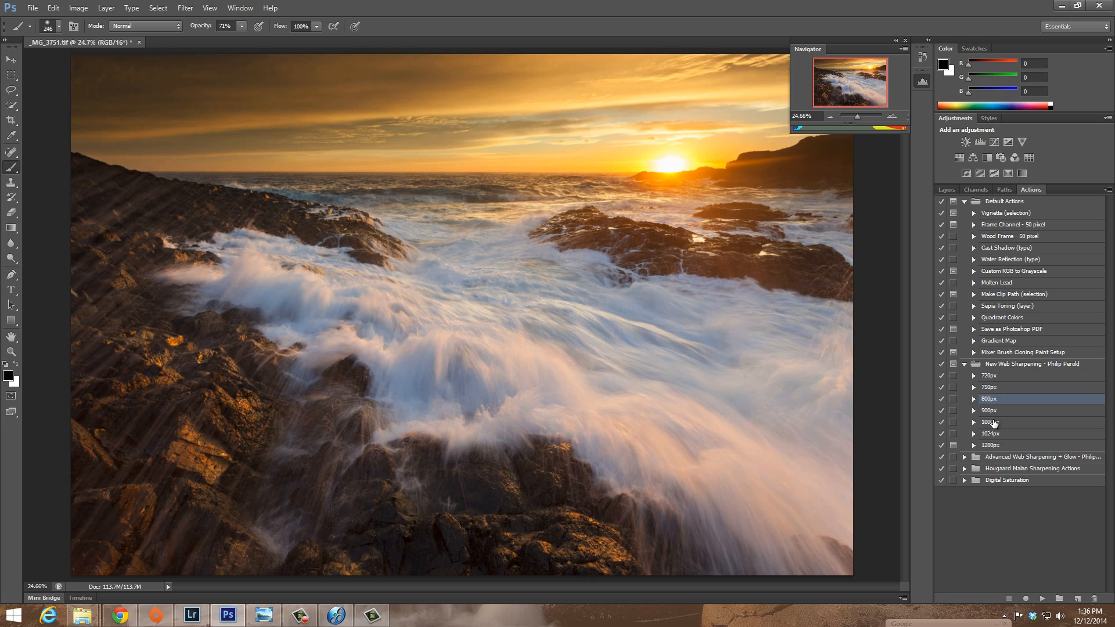
pyautogui.click(994, 423)
# Run the 1024px web sharpening action on the flattened photo.
pyautogui.click(991, 434)
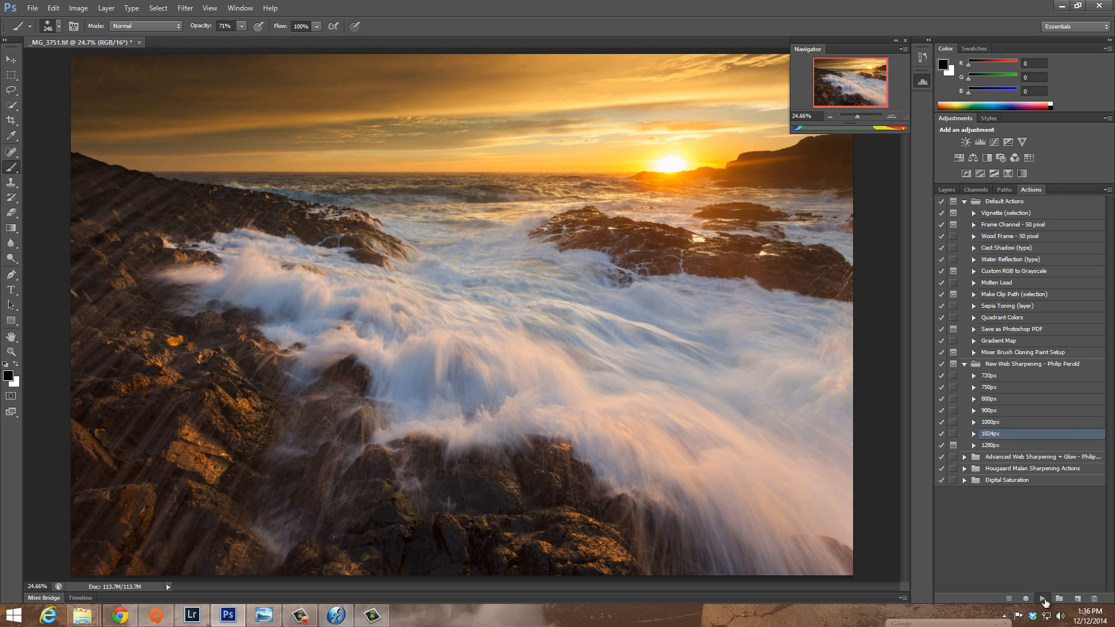
pyautogui.click(1043, 599)
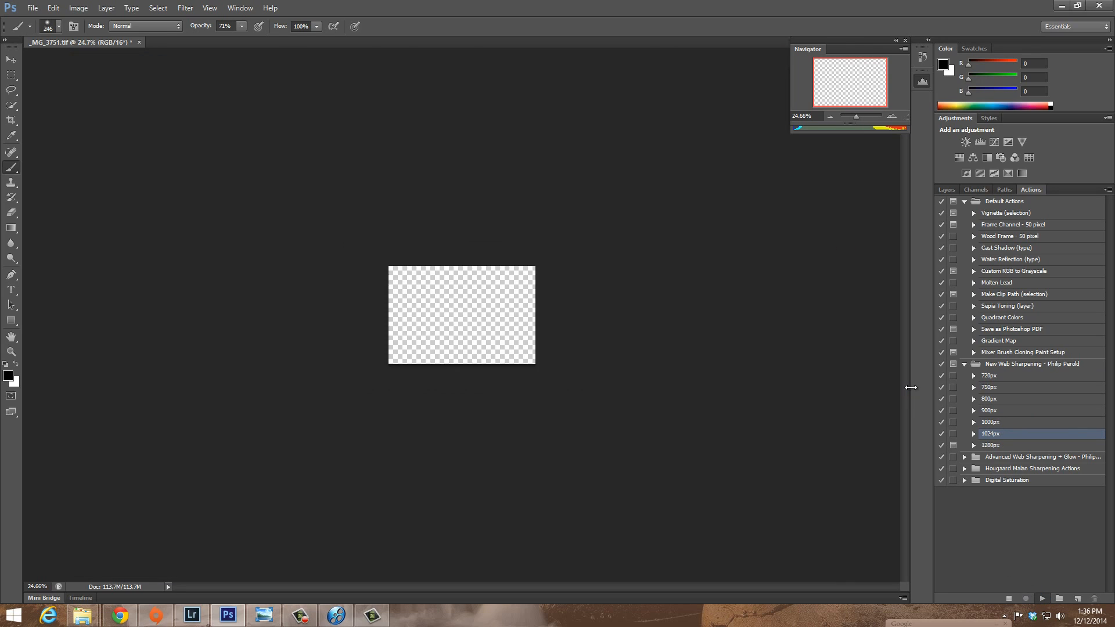
pyautogui.moveTo(858, 114); pyautogui.dragTo(863, 116)
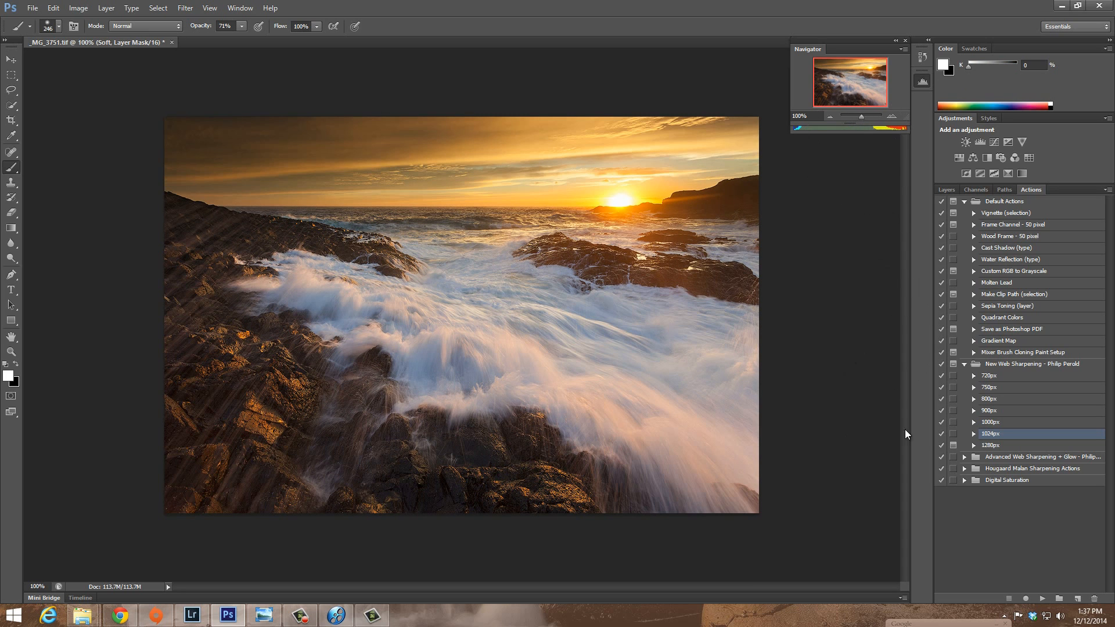
# Compare the resized photo with and without the Sharp layer, leaving the layer visible.
pyautogui.click(943, 190)
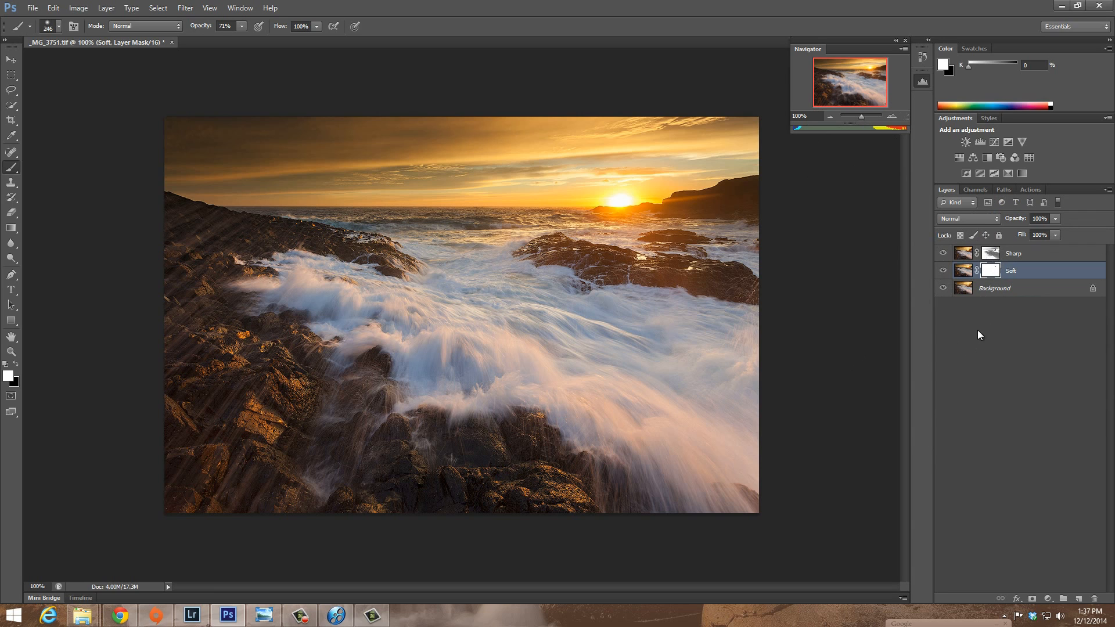
pyautogui.click(970, 255)
pyautogui.click(942, 253)
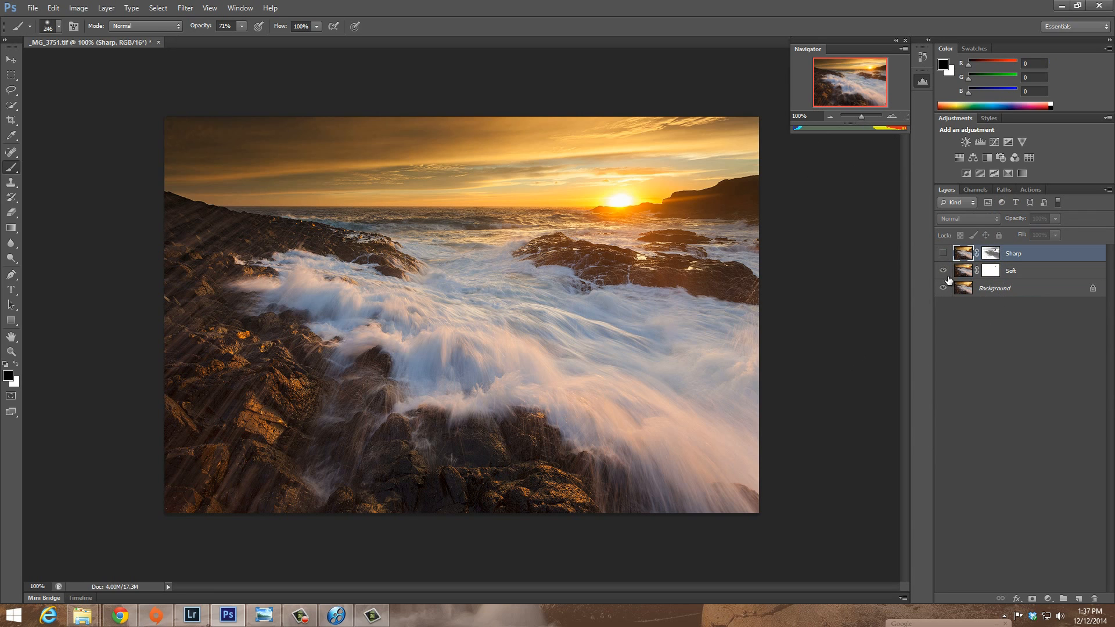
pyautogui.click(942, 253)
pyautogui.click(943, 254)
pyautogui.click(943, 254)
pyautogui.click(943, 254)
pyautogui.click(943, 254)
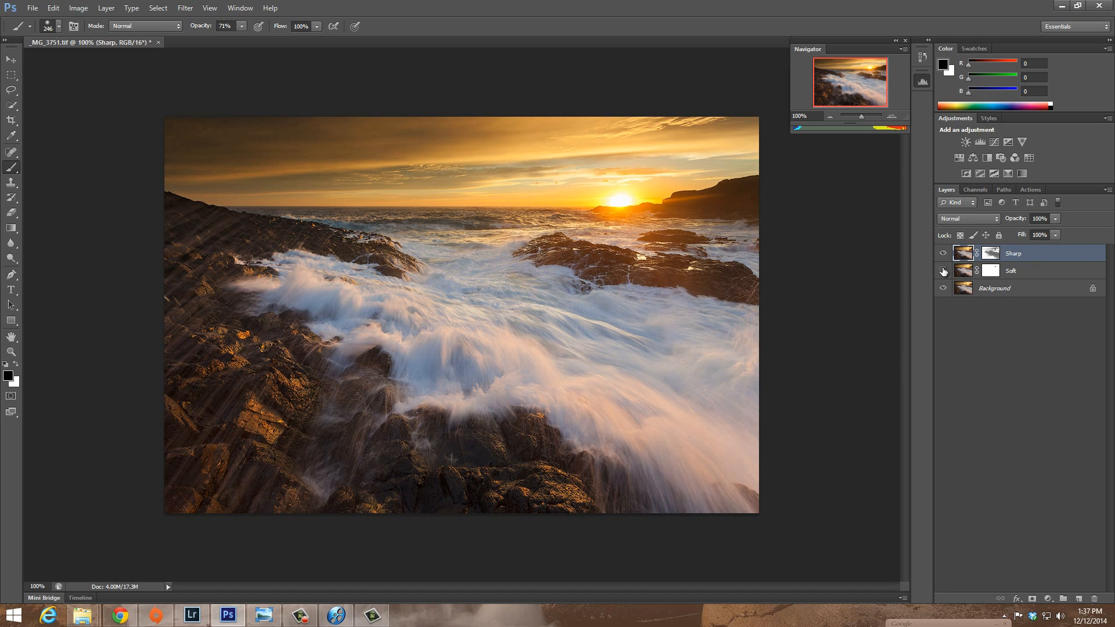
# Target the Sharp layer's mask and switch the brush's foreground colour to black.
pyautogui.click(990, 253)
pyautogui.press('x')
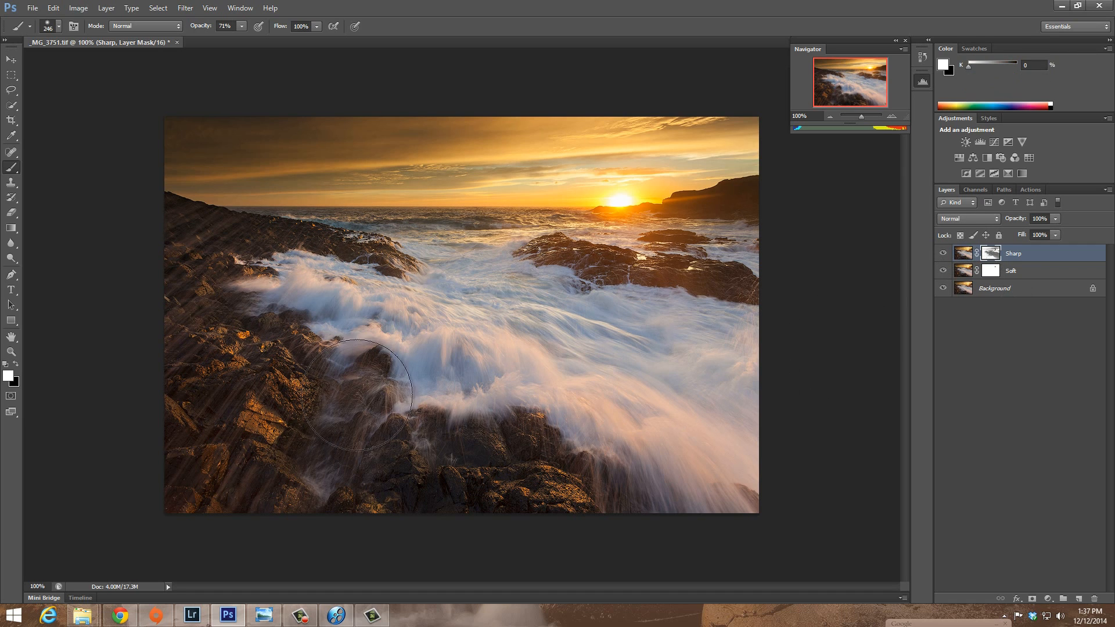
pyautogui.click(15, 364)
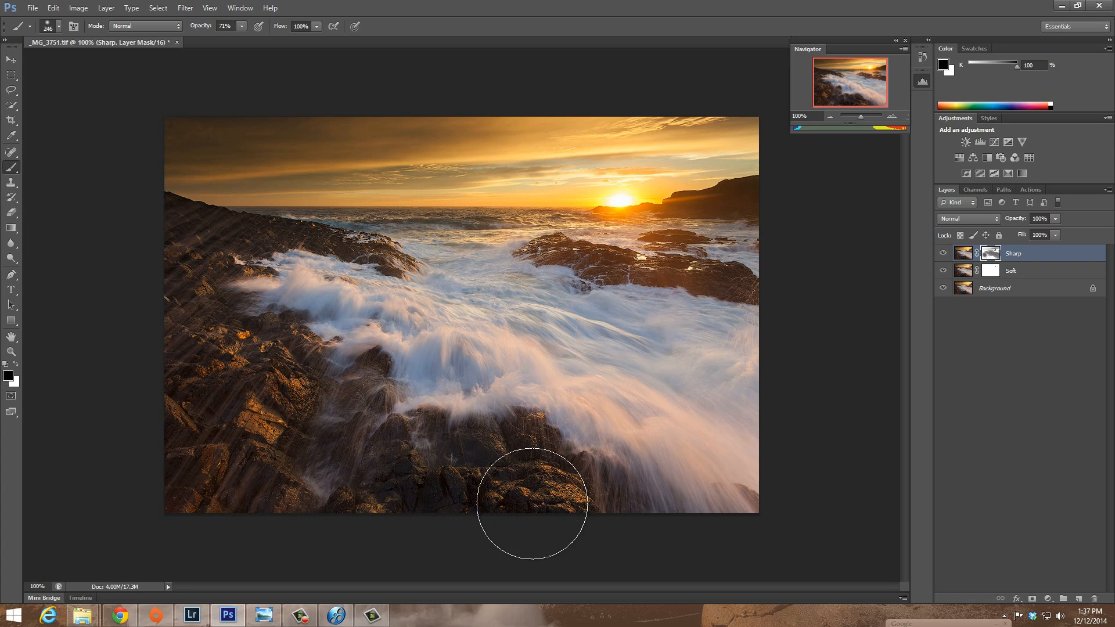
# Flatten the sharpened image, merging the Sharp and Soft layers into the Background.
pyautogui.click(990, 288)
pyautogui.rightClick(987, 289)
pyautogui.click(1019, 384)
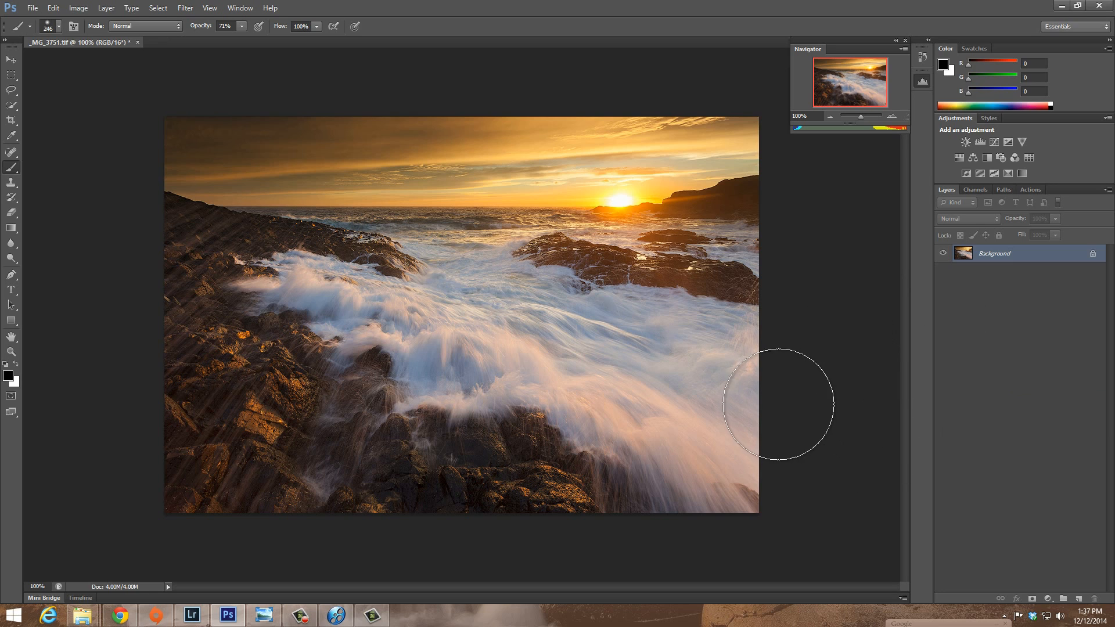
# Add a text line with the photographer's full name followed by "Photography" in the sky near the photo's upper-left corner.
pyautogui.click(11, 290)
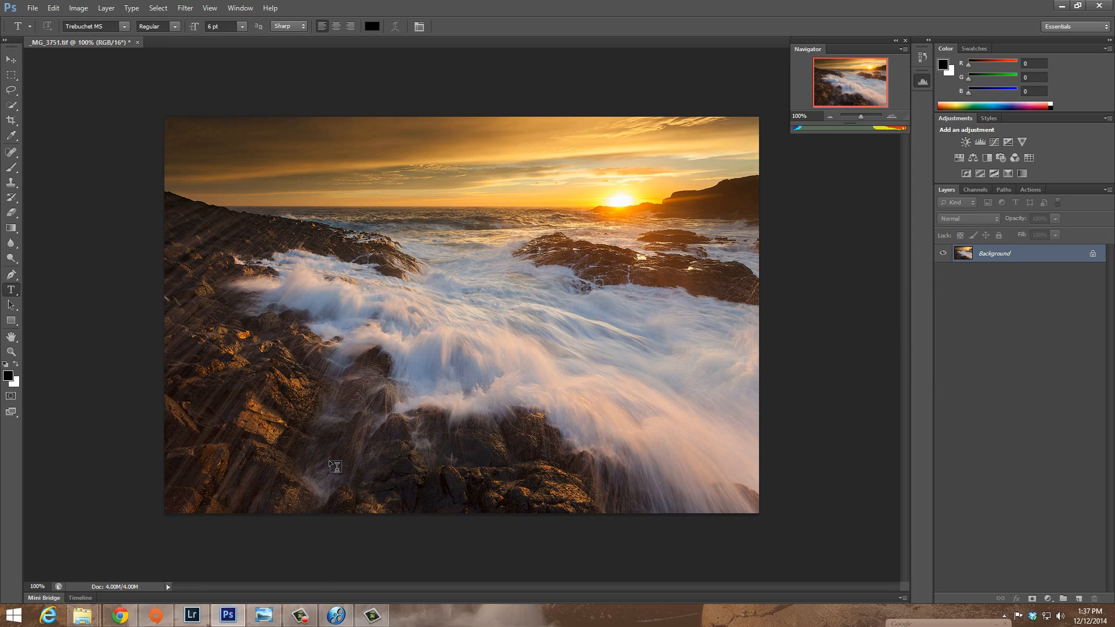
pyautogui.click(213, 146)
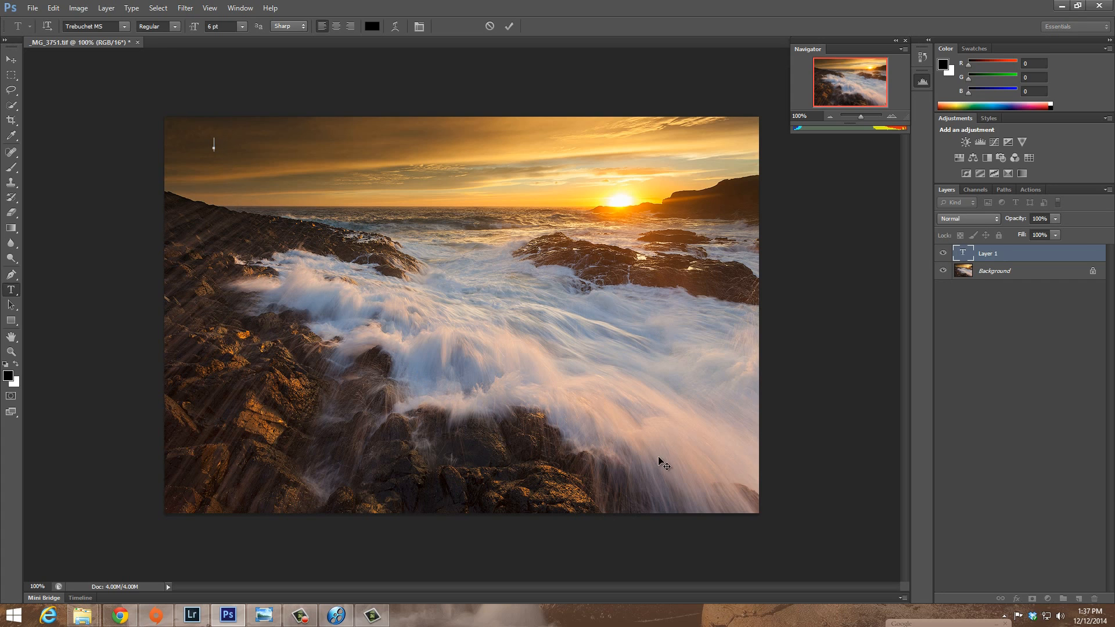
pyautogui.write("Kieran O'Connor Photogra")
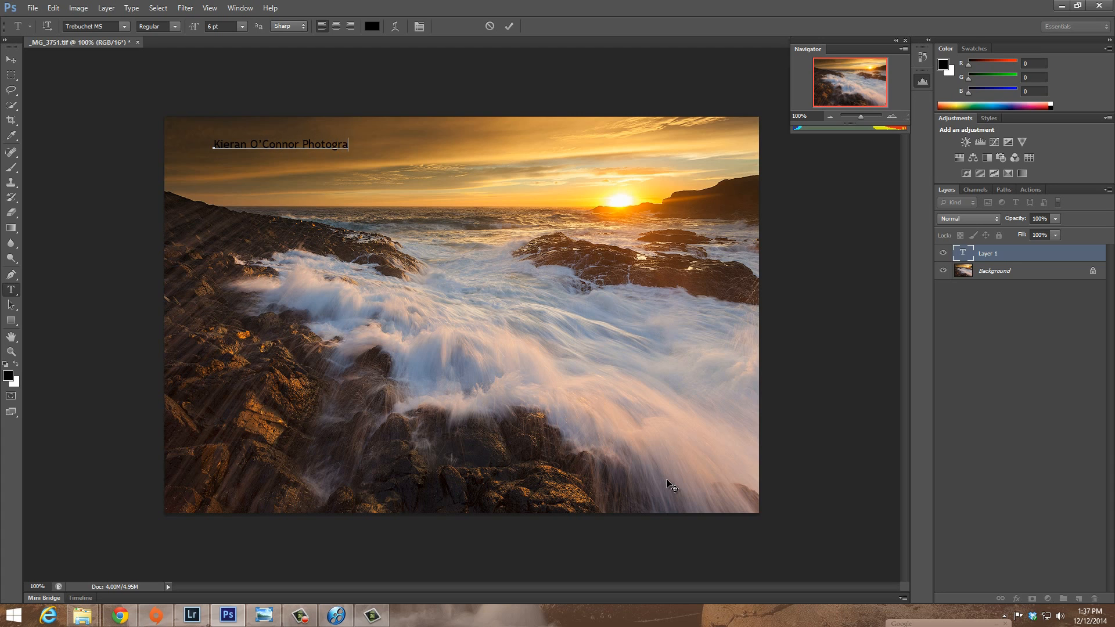
pyautogui.write('phy')
pyautogui.click(987, 254)
# Change the signature text's colour to near-white, fefefe.
pyautogui.click(371, 26)
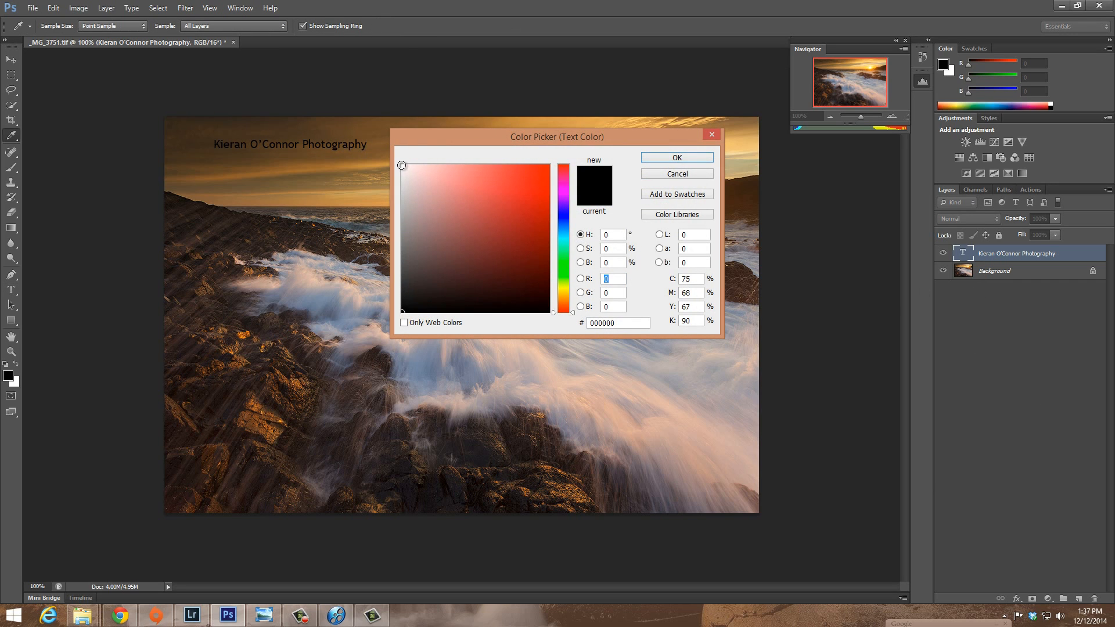
pyautogui.click(402, 166)
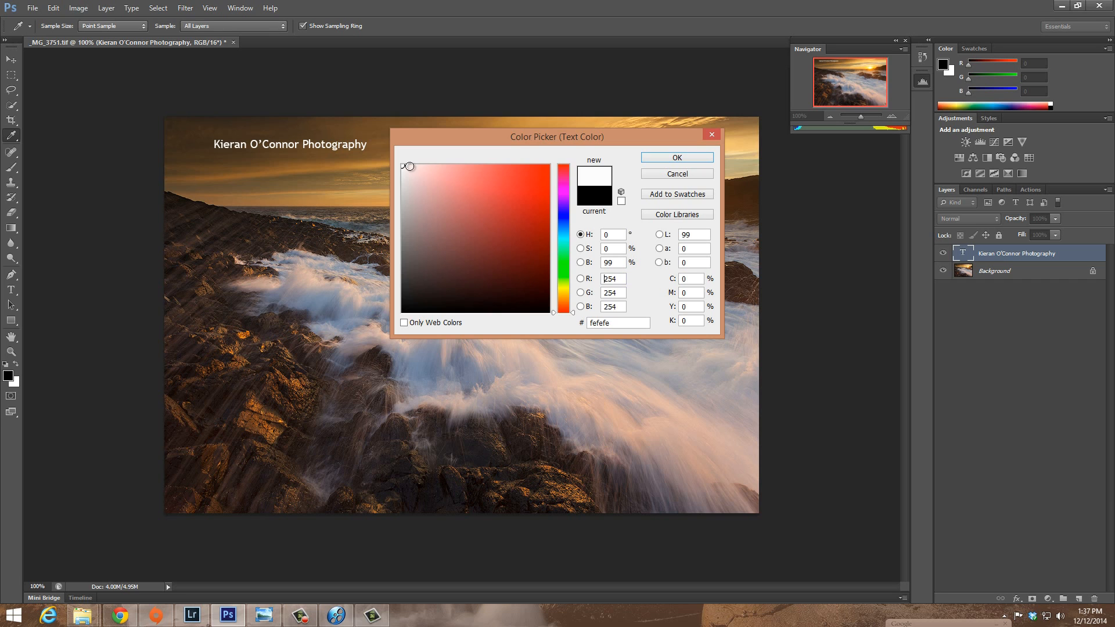
pyautogui.click(655, 159)
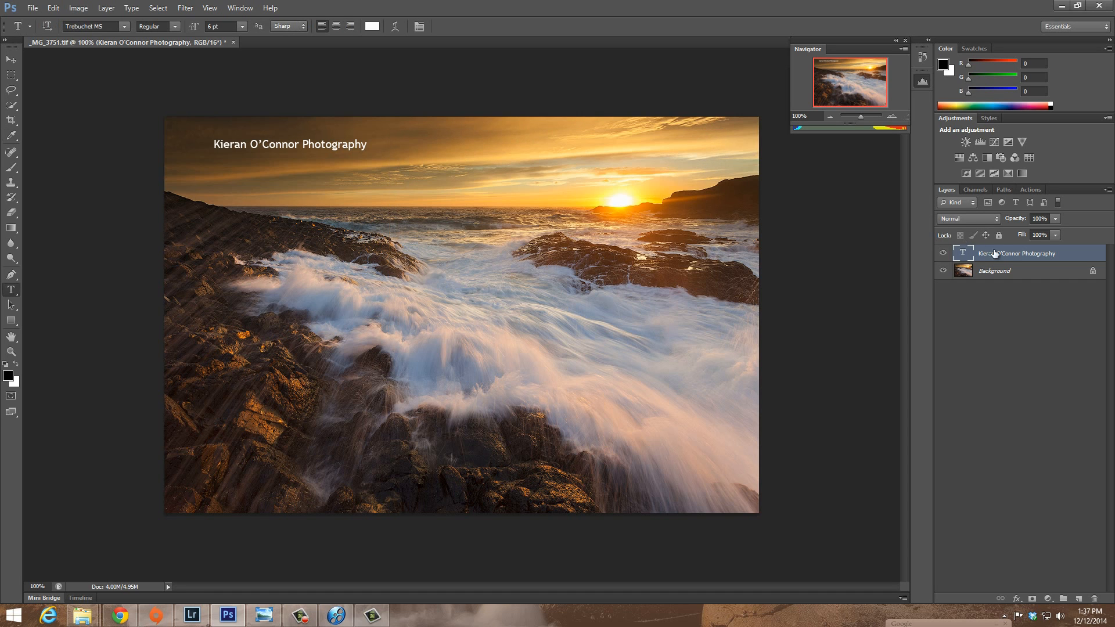
# Set the signature text's font to the handwritten LainieDaySH.
pyautogui.click(126, 27)
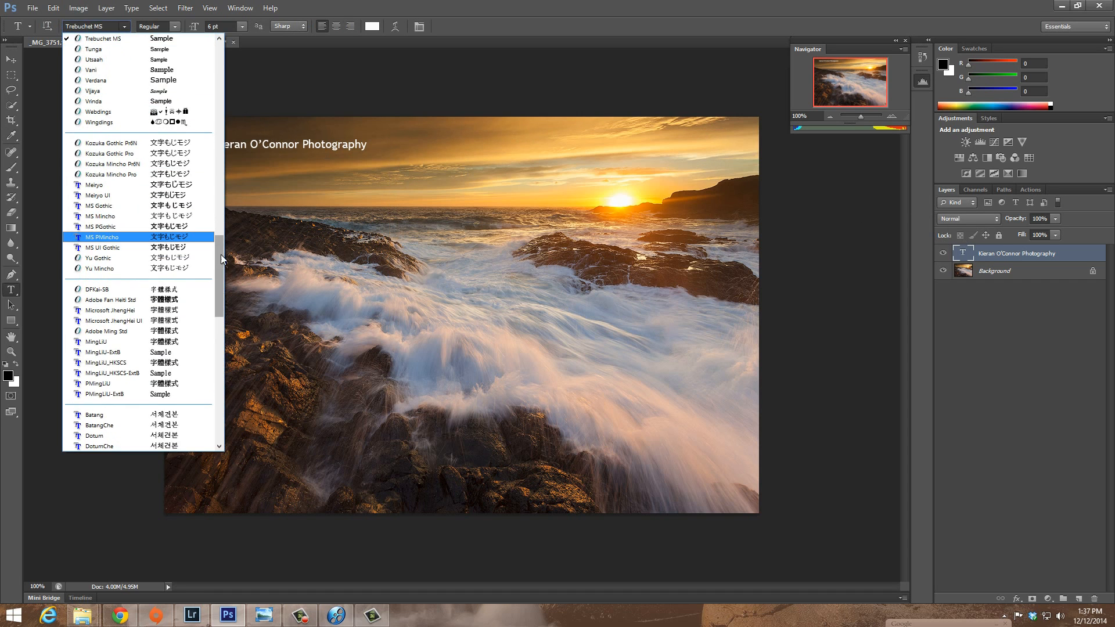
pyautogui.moveTo(222, 254); pyautogui.dragTo(222, 157)
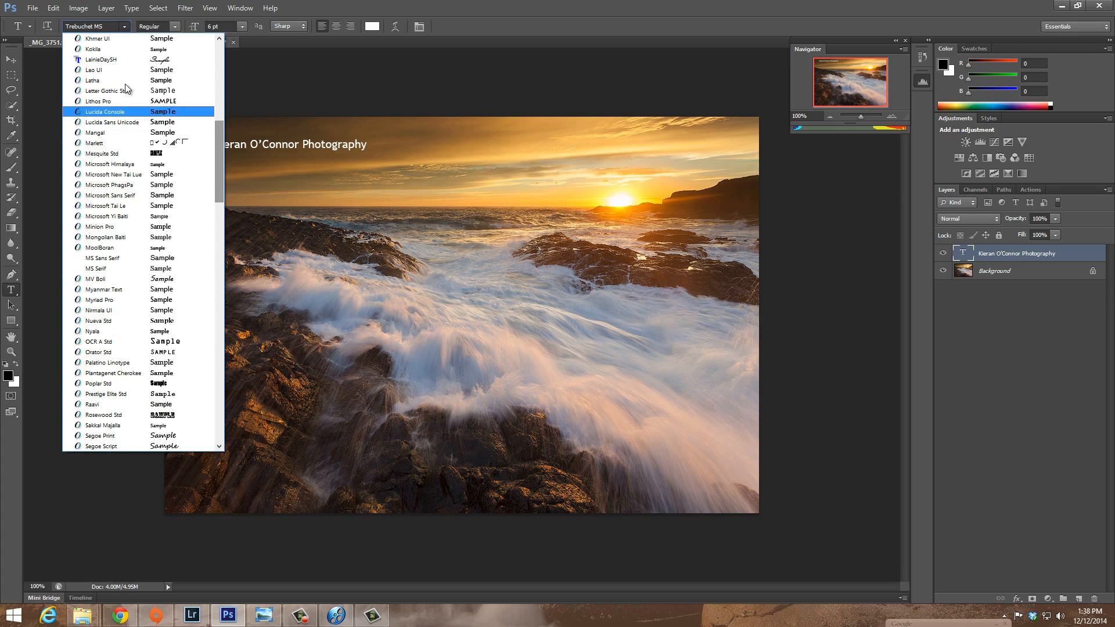
pyautogui.click(101, 61)
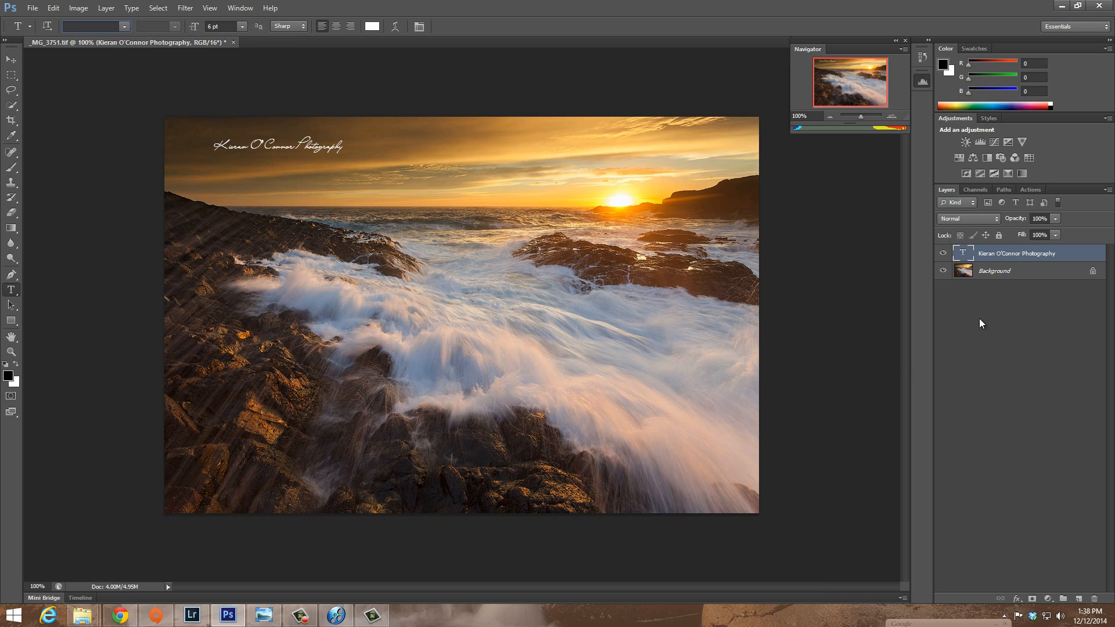
# Lower the text layer's opacity to 28% and move the signature slightly closer to the photo's upper-left corner.
pyautogui.click(1056, 219)
pyautogui.moveTo(1031, 232); pyautogui.dragTo(1019, 234)
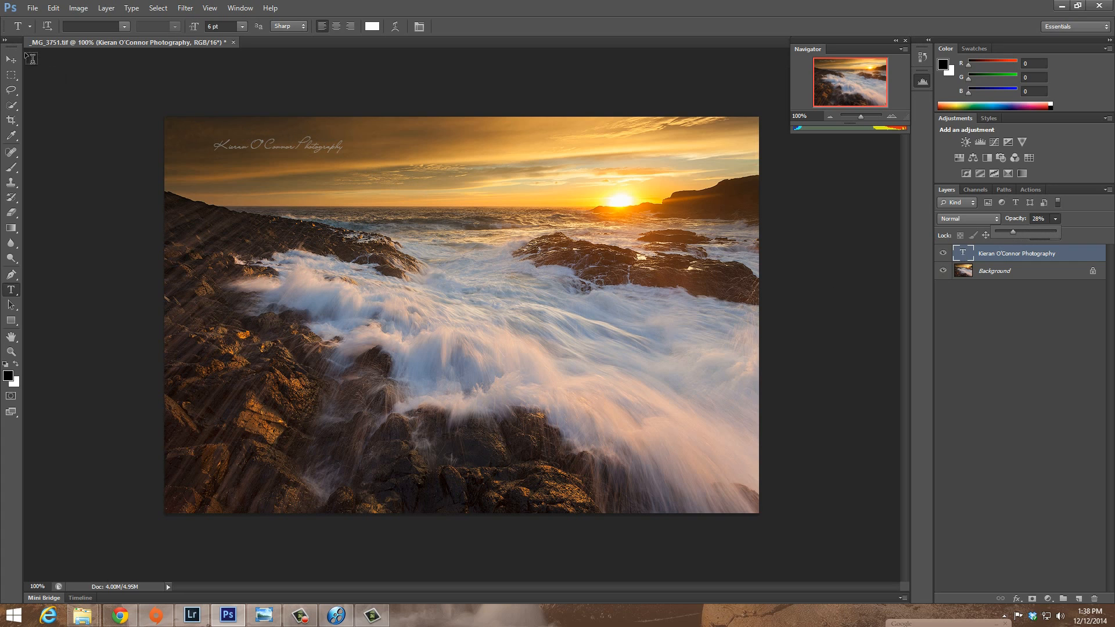
pyautogui.click(11, 60)
pyautogui.moveTo(245, 151); pyautogui.dragTo(219, 148)
# Flatten the image, merging the signature text into the Background.
pyautogui.click(1016, 275)
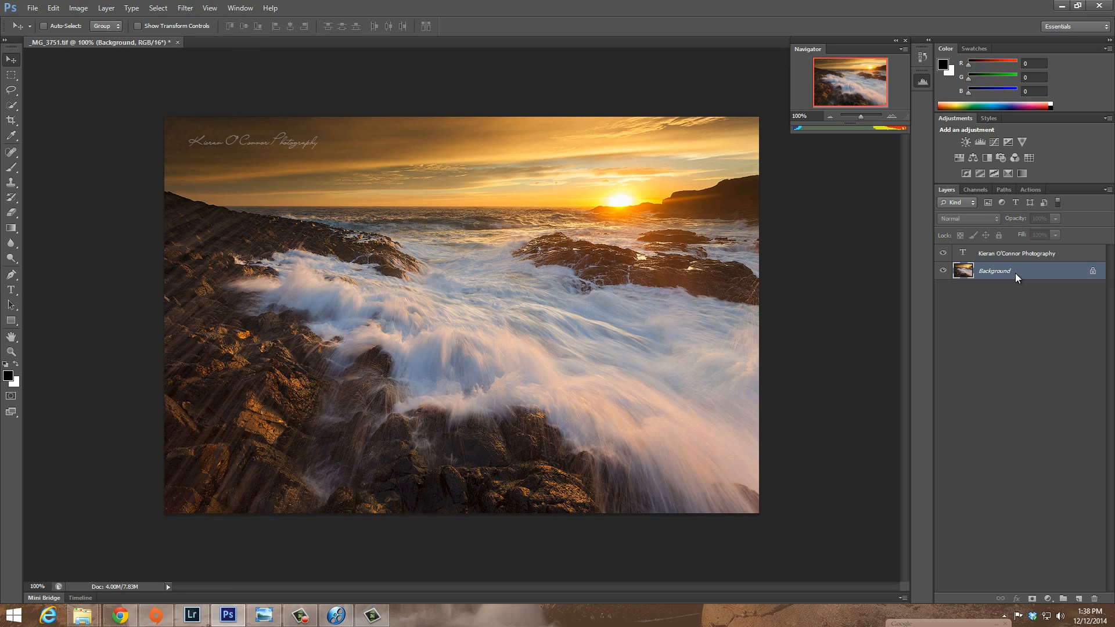
pyautogui.rightClick(1015, 272)
pyautogui.click(1023, 369)
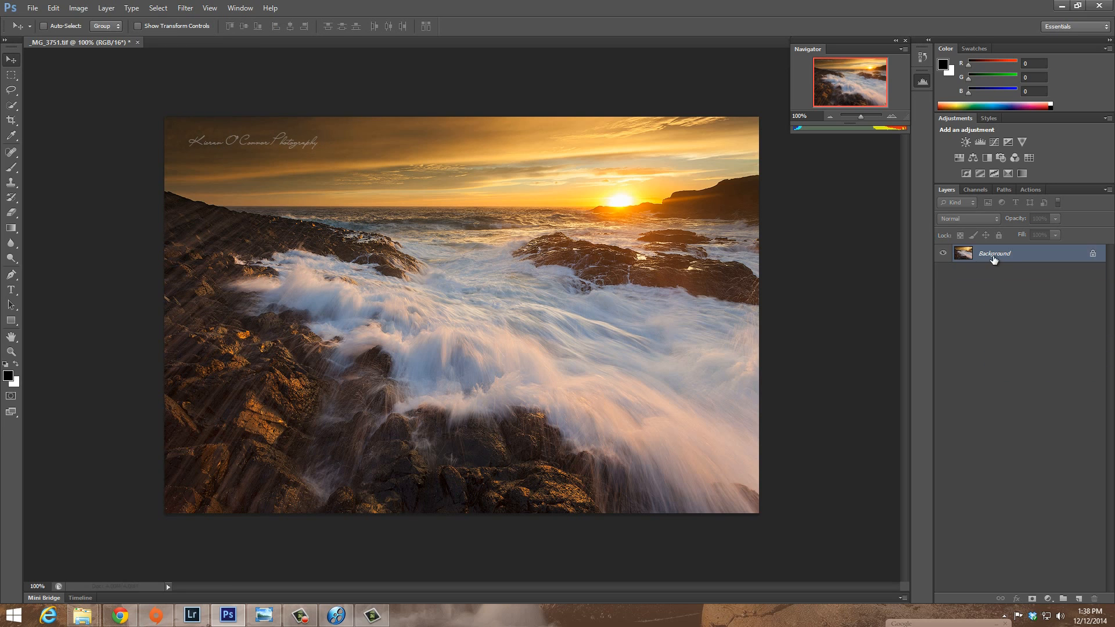